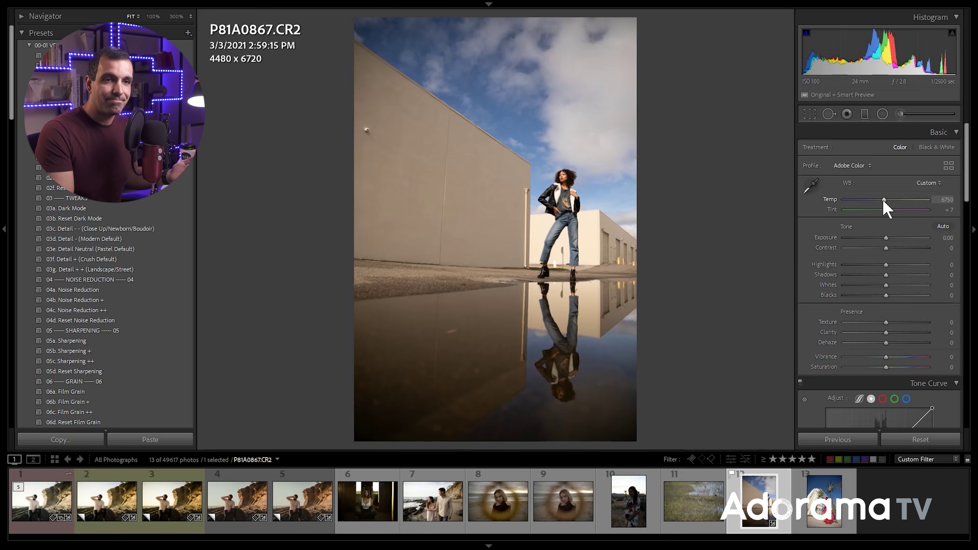
# - Sweep the Temp slider cooler and warmer, settling near 4012 for a blue building and sky
pyautogui.moveTo(883, 199); pyautogui.dragTo(861, 200)
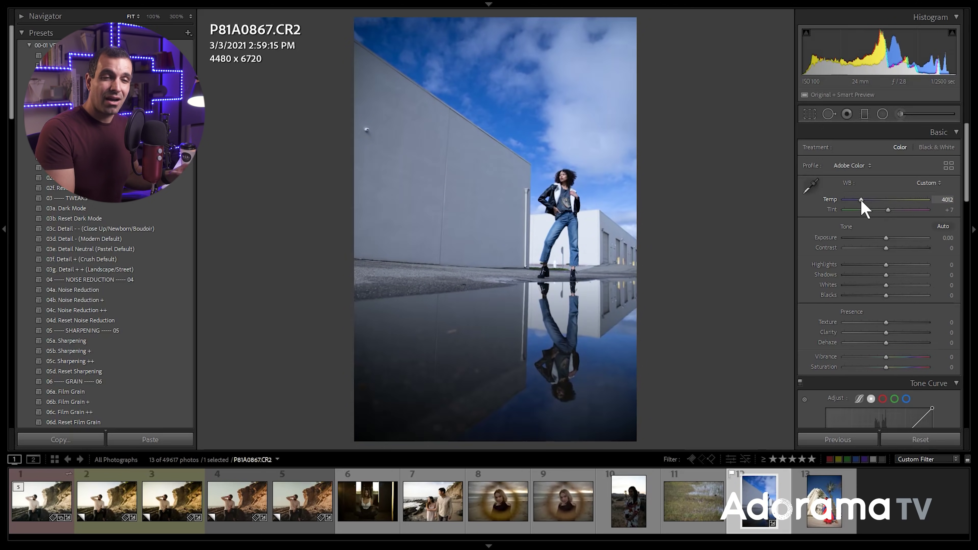
pyautogui.moveTo(861, 200); pyautogui.dragTo(908, 205)
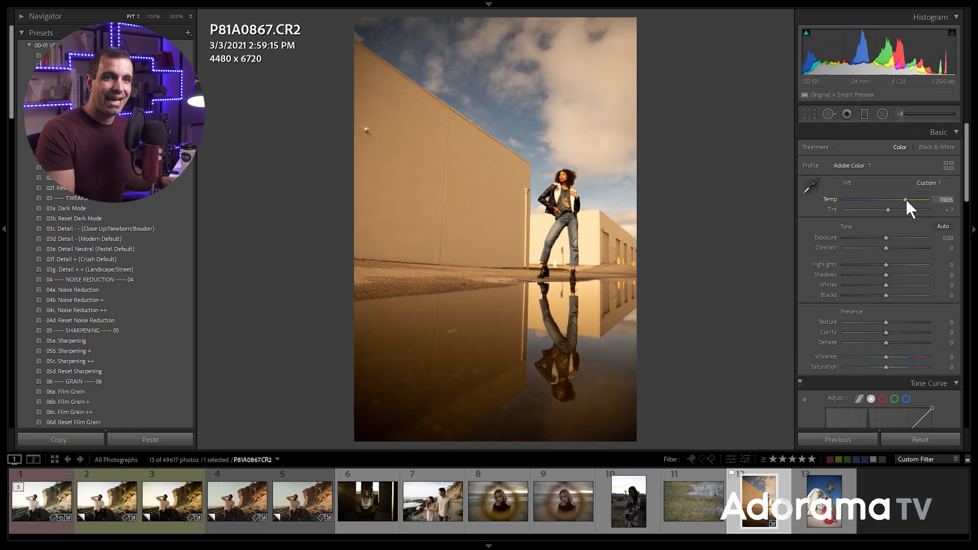
pyautogui.moveTo(909, 210); pyautogui.dragTo(886, 213)
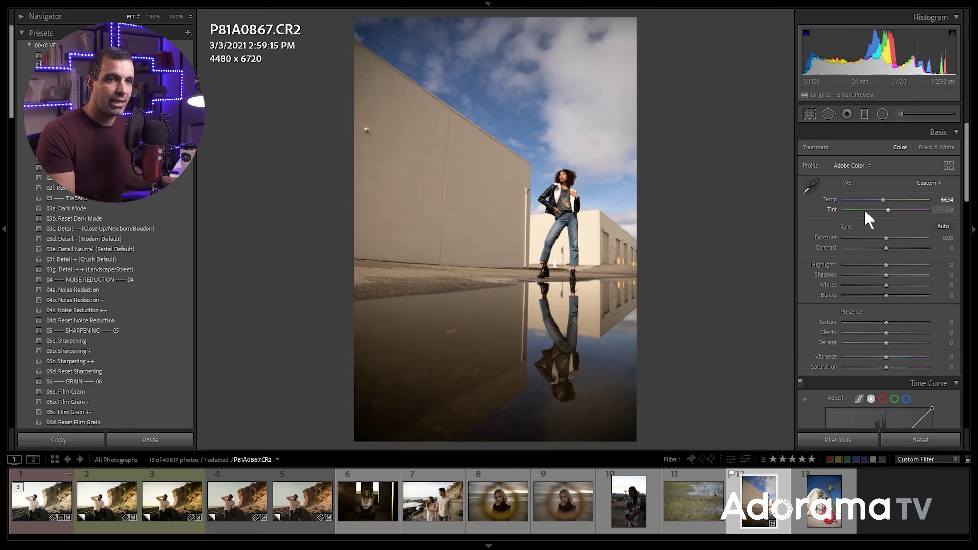
pyautogui.moveTo(883, 200); pyautogui.dragTo(862, 205)
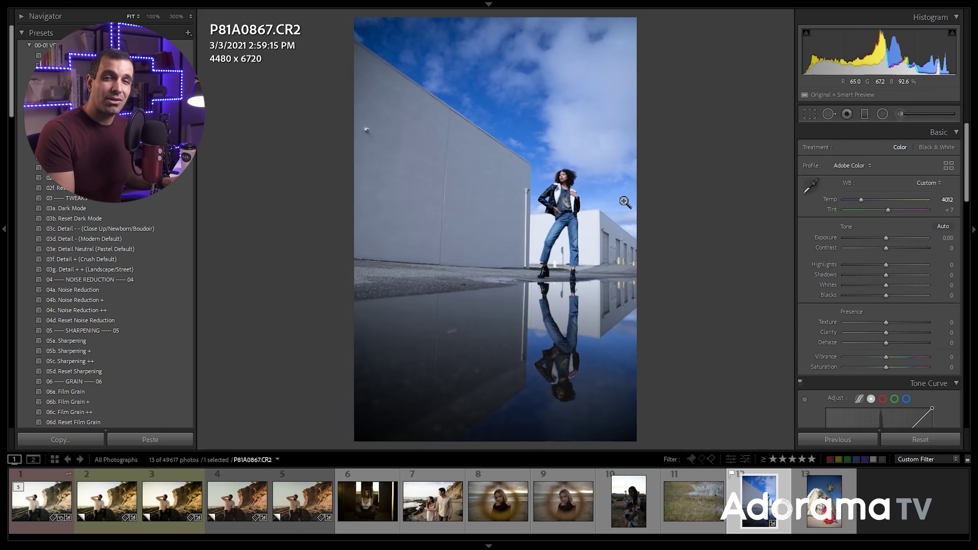
# - Try the White Balance Selector at 100% zoom, sampling a spot and the model's face
pyautogui.press('w')
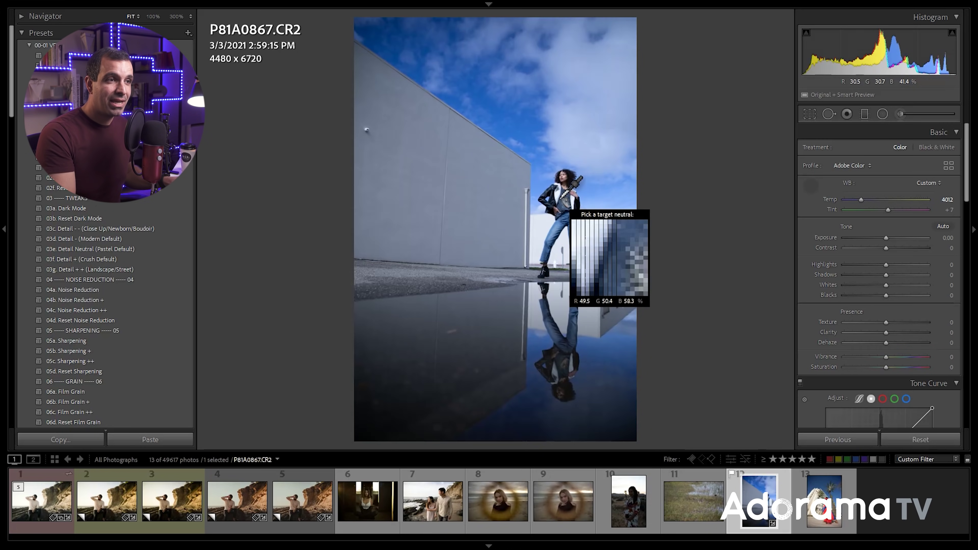
pyautogui.click(568, 207)
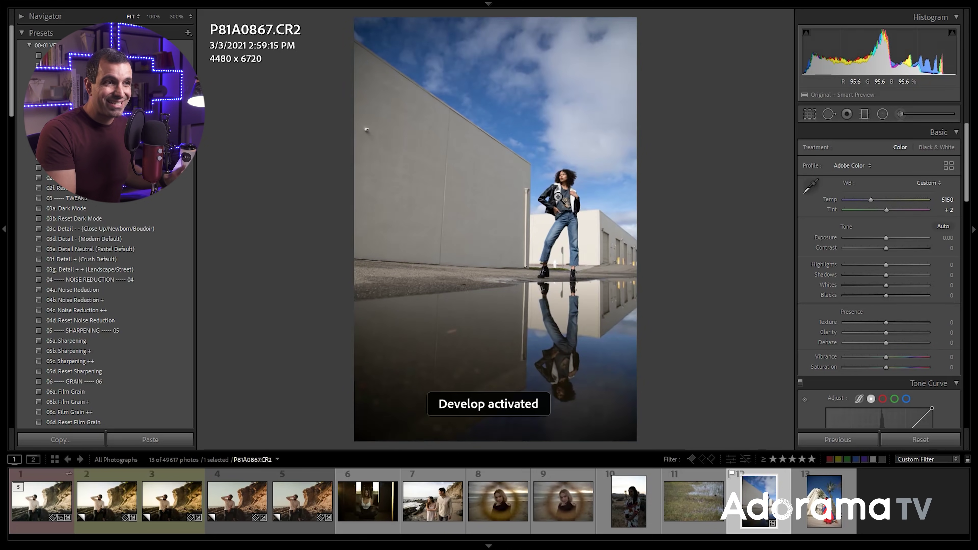
pyautogui.click(562, 189)
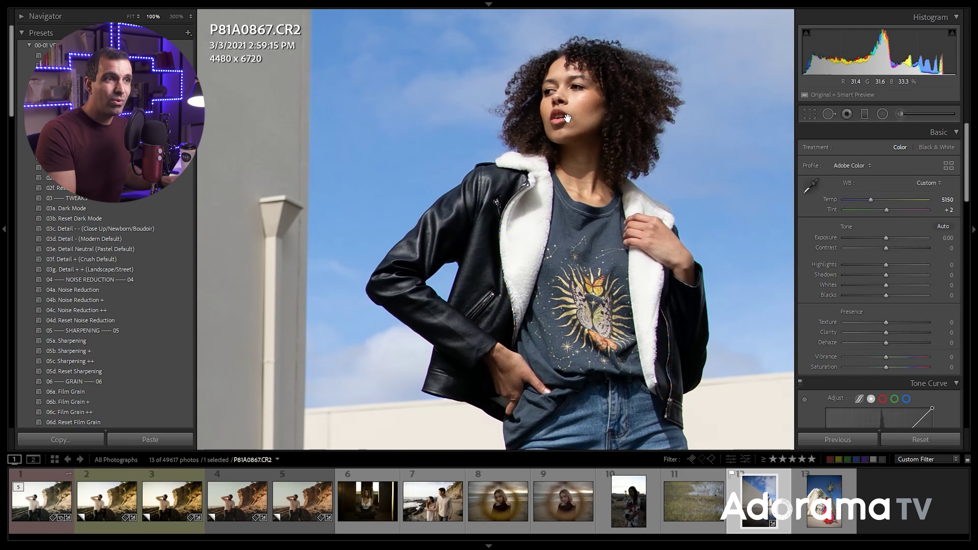
pyautogui.press('w')
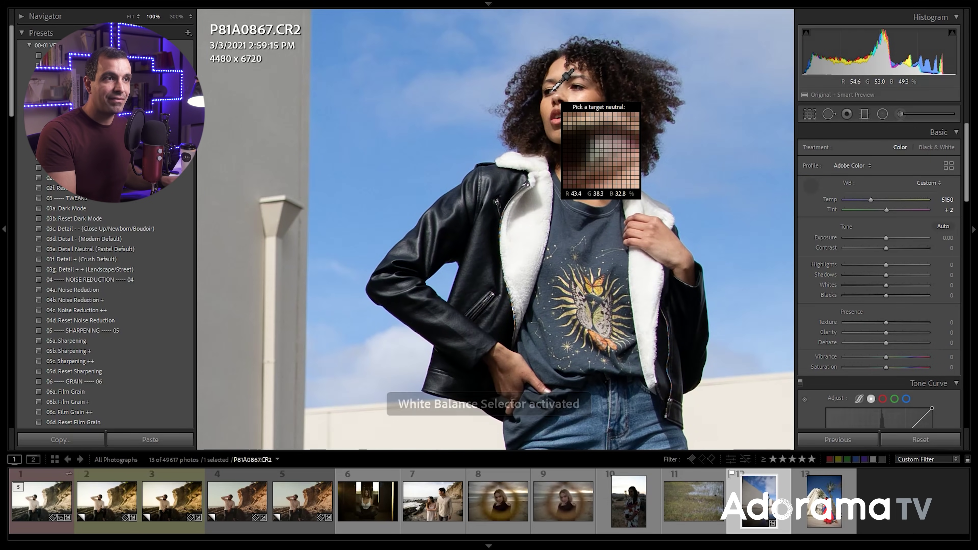
pyautogui.click(552, 91)
pyautogui.press('w')
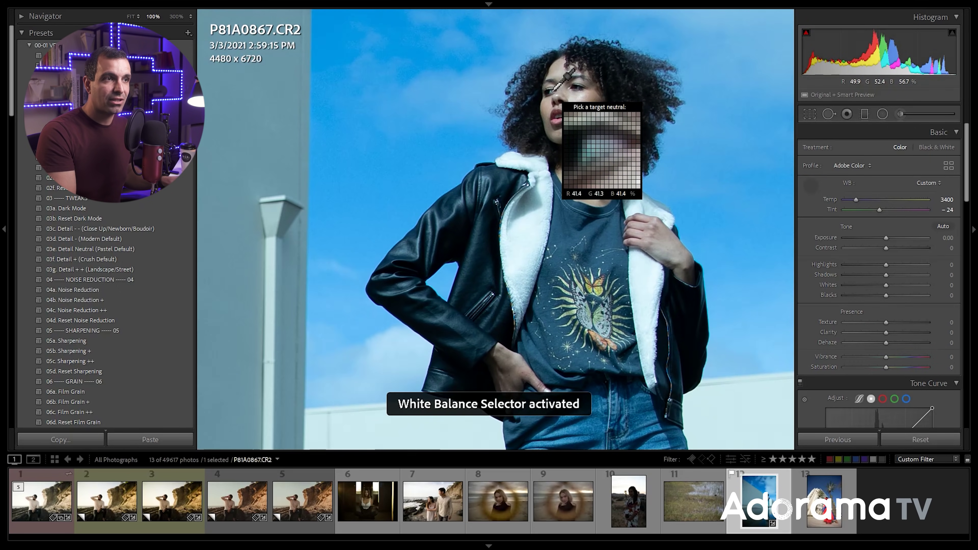
pyautogui.click(551, 91)
pyautogui.press('w')
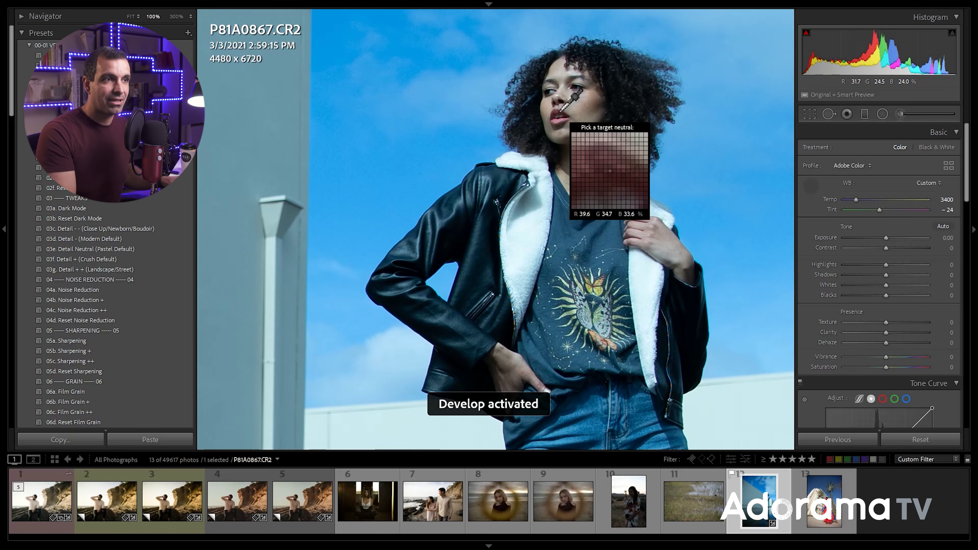
pyautogui.press('Escape')
# - Sample the grey wall, then the white hydrant, giving Temp 5350 and Tint 0
pyautogui.moveTo(475, 218); pyautogui.dragTo(583, 209)
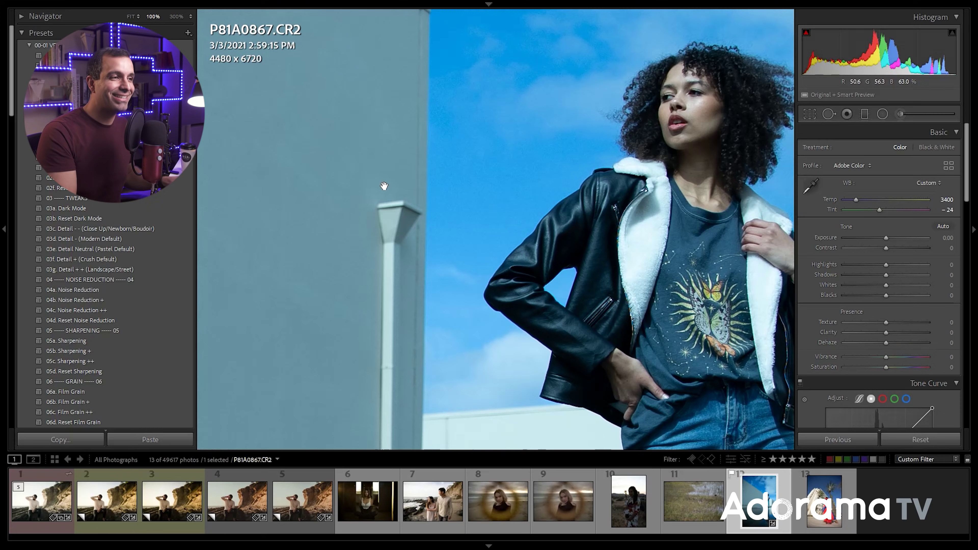
pyautogui.press('w')
pyautogui.click(362, 178)
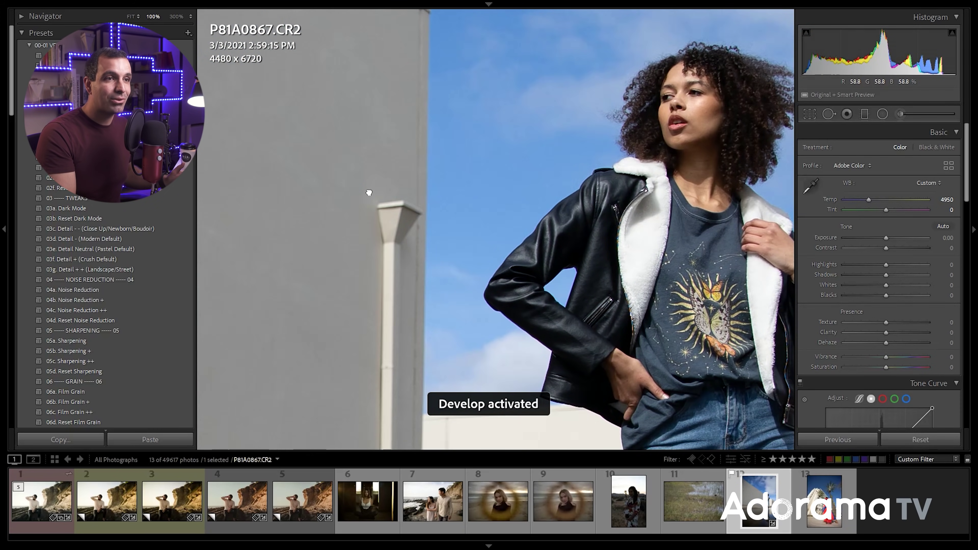
pyautogui.click(369, 192)
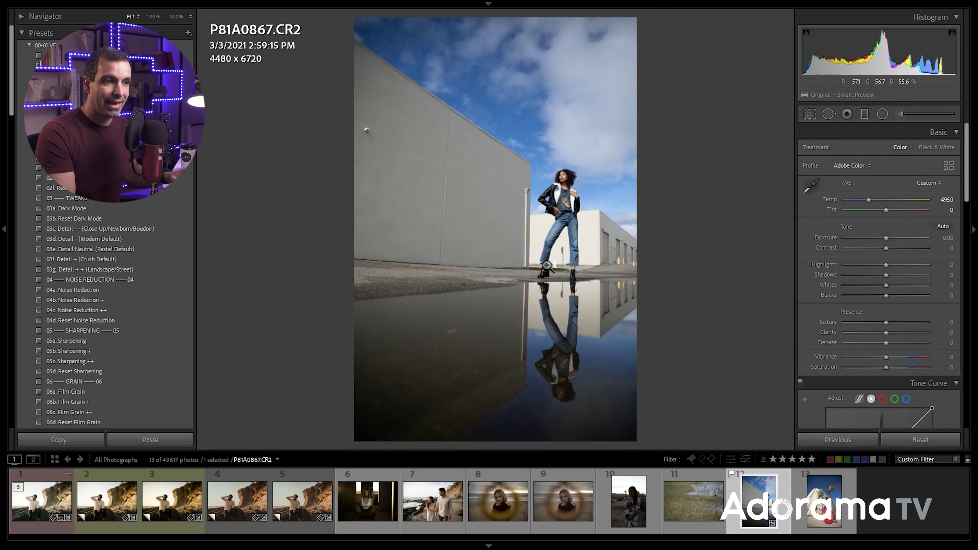
pyautogui.click(570, 267)
pyautogui.press('w')
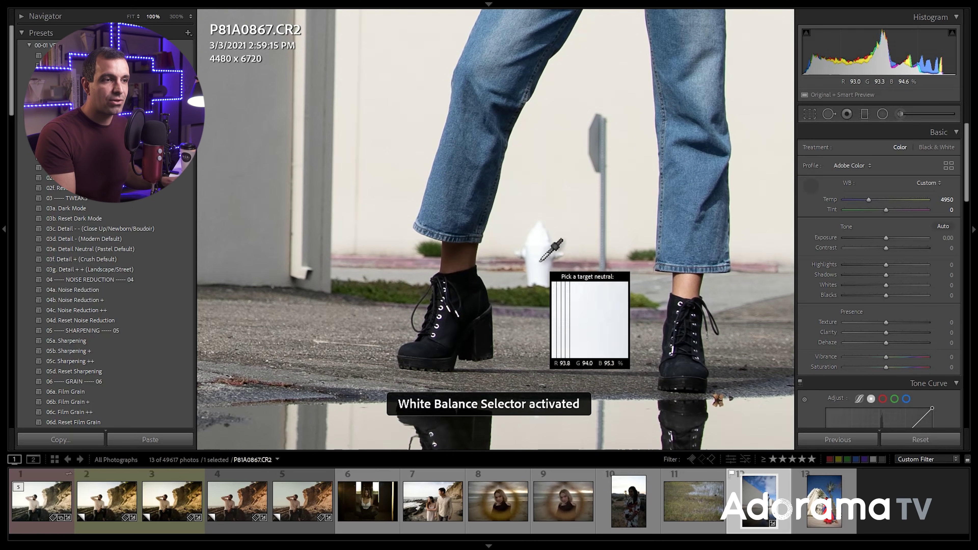
pyautogui.click(538, 266)
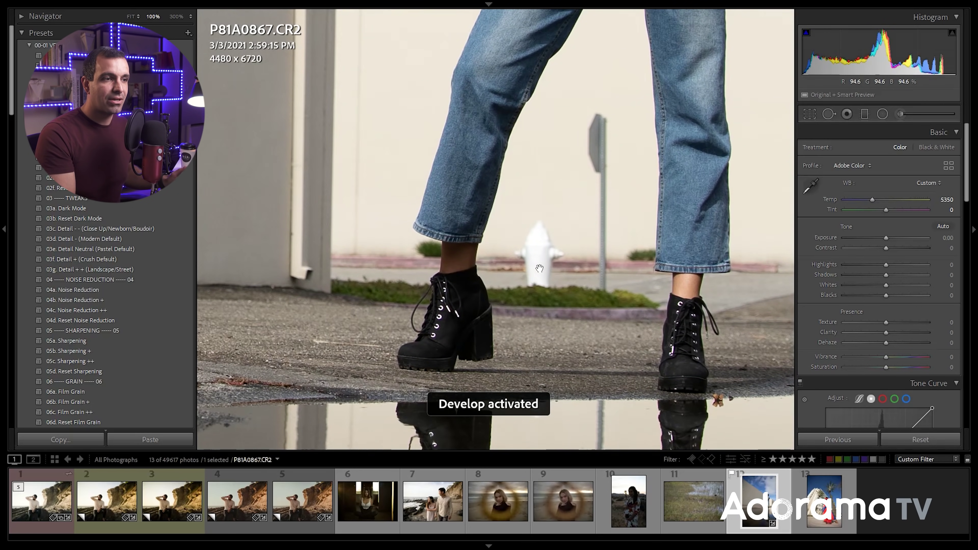
# - Lower the temperature to 3220 and check the model's head up close at 100%
pyautogui.click(559, 264)
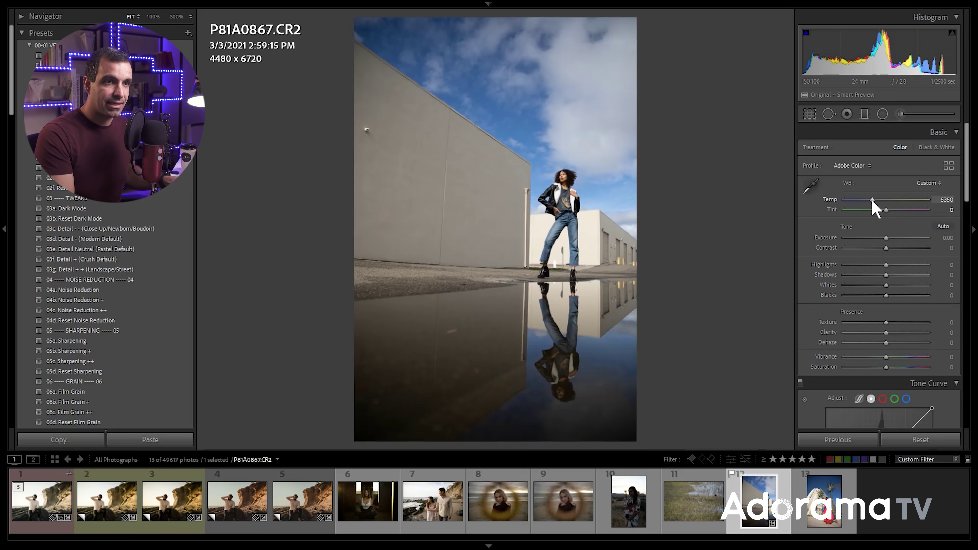
pyautogui.moveTo(872, 200); pyautogui.dragTo(871, 200)
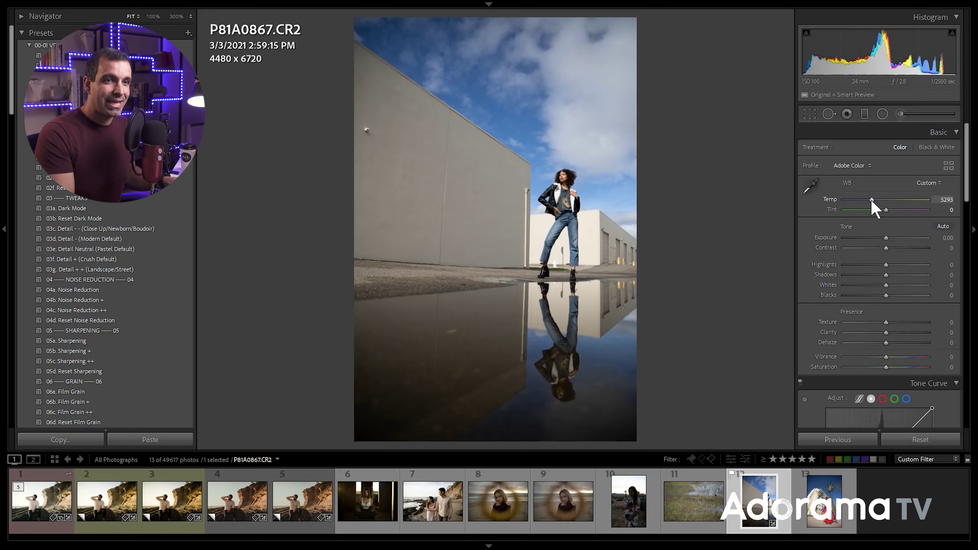
pyautogui.click(887, 209)
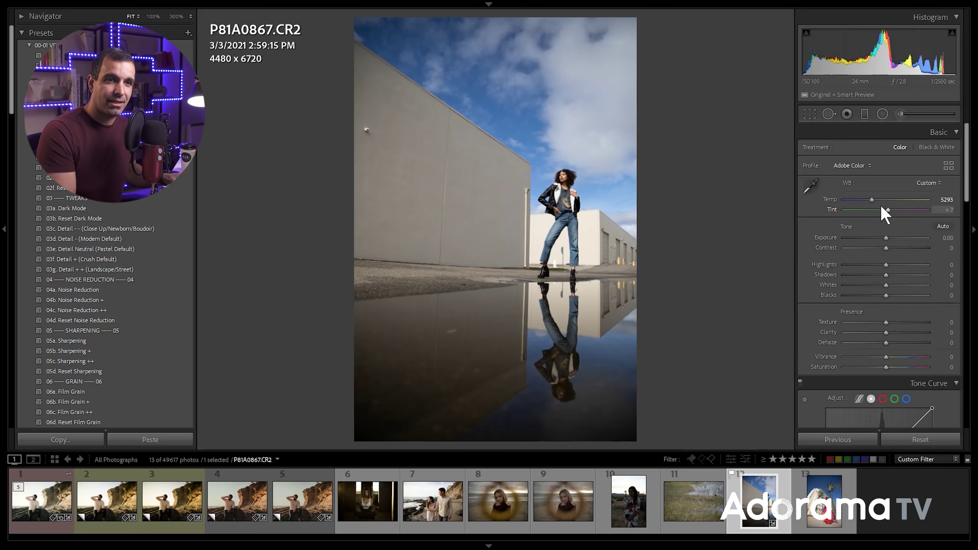
pyautogui.moveTo(872, 203)
pyautogui.mouseDown()
pyautogui.moveTo(855, 208)
pyautogui.moveTo(880, 212)
pyautogui.moveTo(856, 205)
pyautogui.mouseUp()
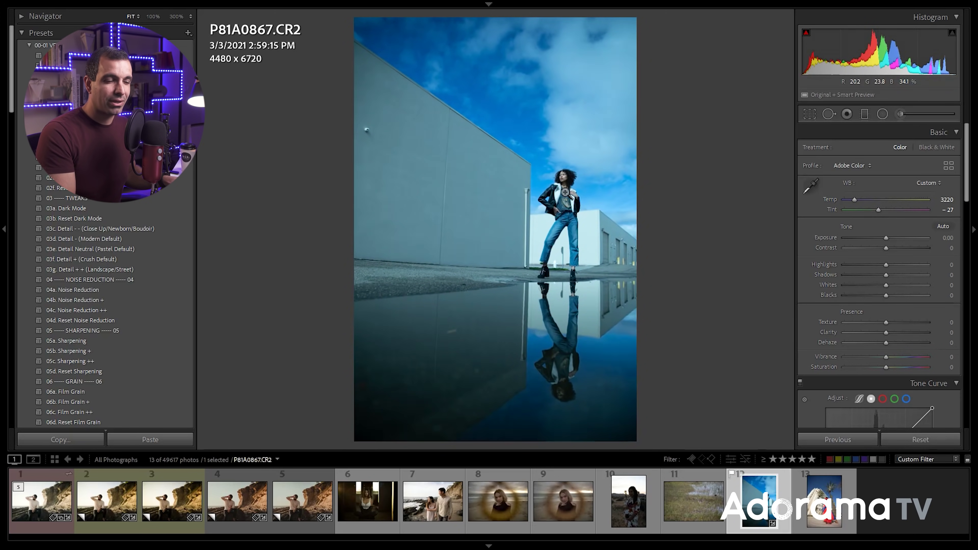
pyautogui.click(551, 196)
pyautogui.moveTo(542, 154); pyautogui.dragTo(563, 205)
pyautogui.click(564, 206)
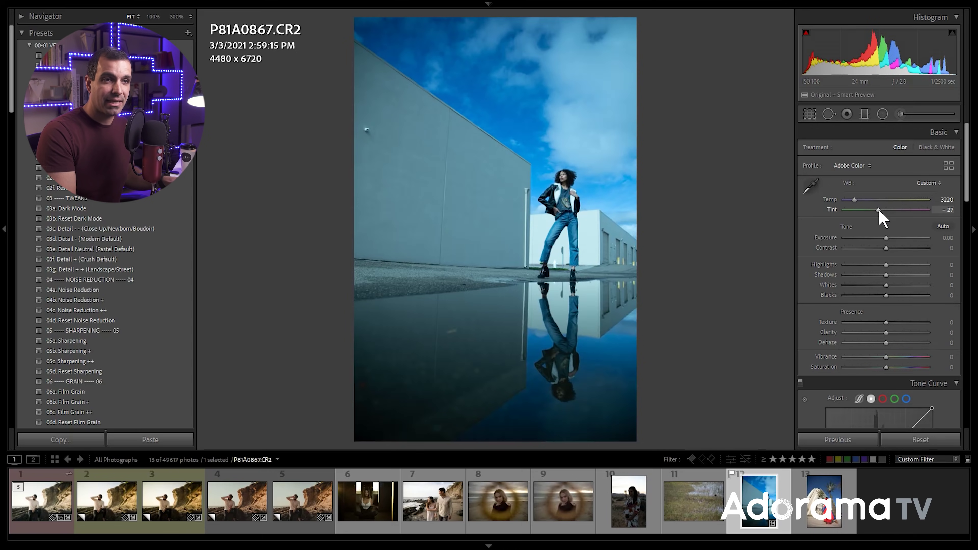
# - Test extreme magenta and green tints, reset Tint, then set it to +2
pyautogui.moveTo(879, 211); pyautogui.dragTo(903, 214)
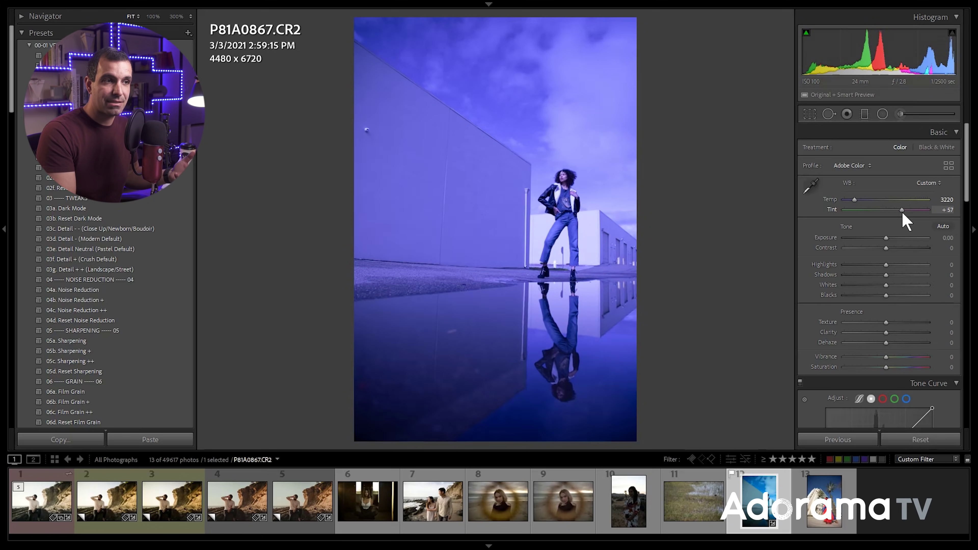
pyautogui.moveTo(902, 214); pyautogui.dragTo(871, 213)
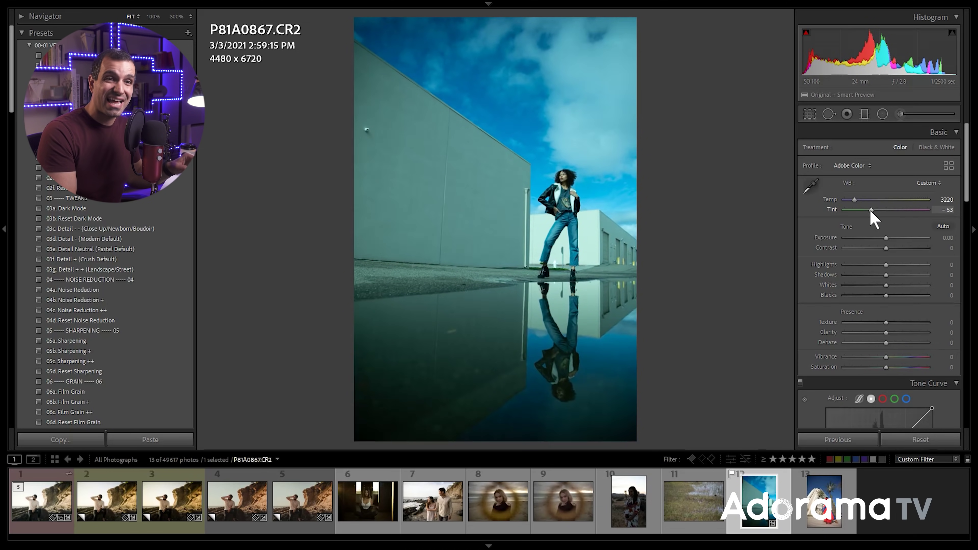
pyautogui.doubleClick(872, 210)
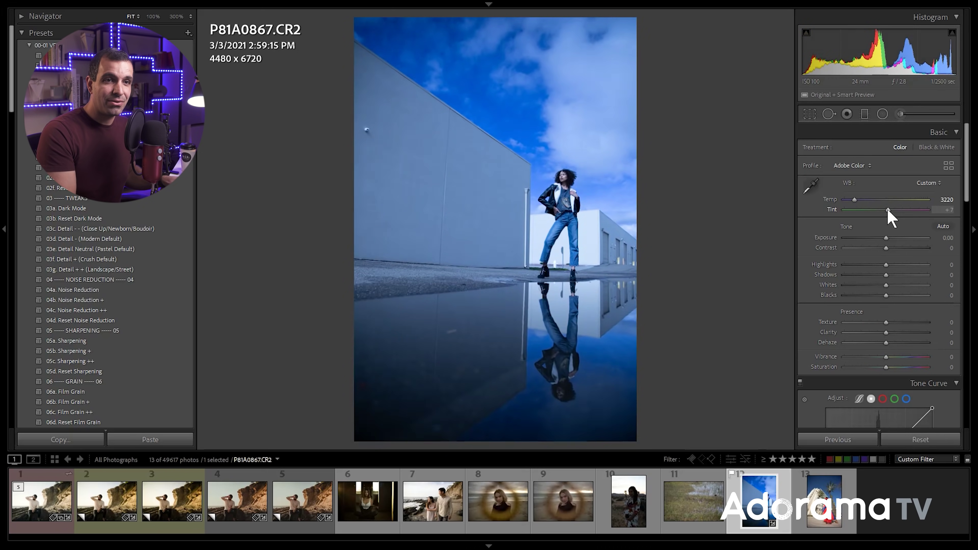
pyautogui.moveTo(887, 209); pyautogui.dragTo(887, 210)
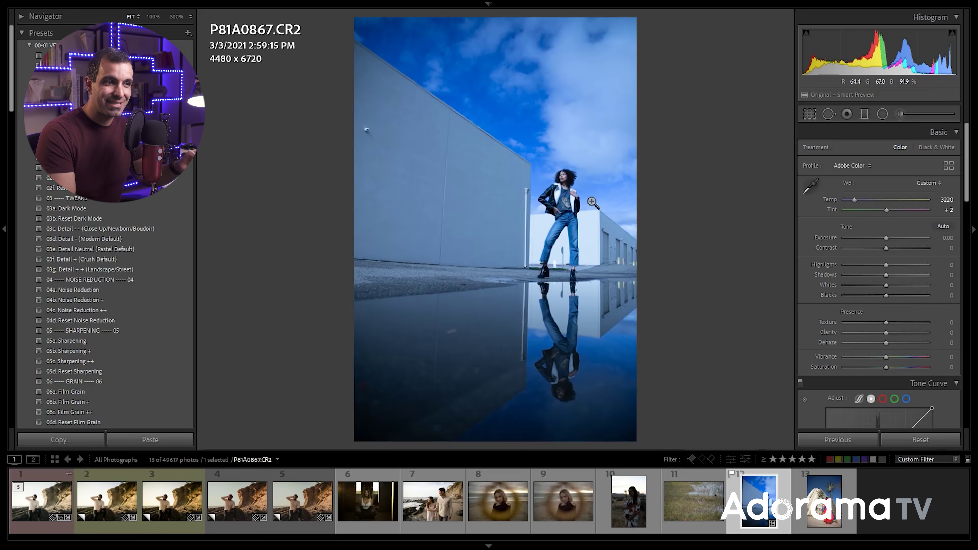
pyautogui.click(557, 188)
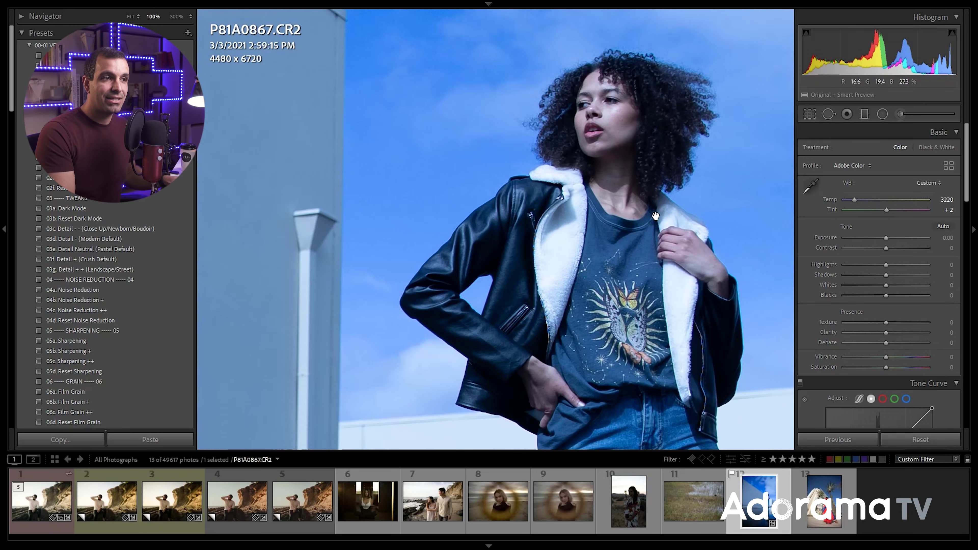
# - Warm the temperature to about 5900, then settle at 5750 with Tint +7
pyautogui.moveTo(852, 200); pyautogui.dragTo(876, 207)
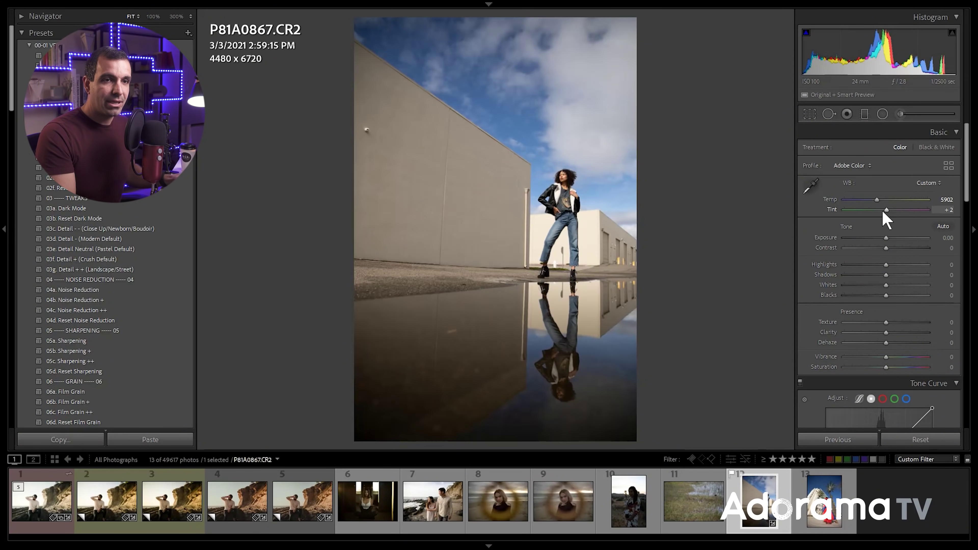
pyautogui.moveTo(882, 199); pyautogui.dragTo(877, 201)
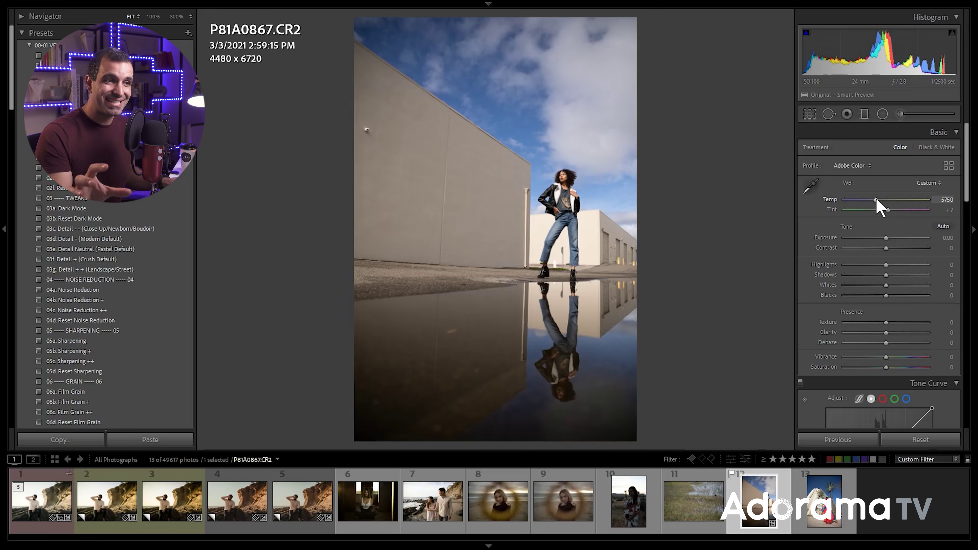
# - Experiment with rotation and the Straighten tool, then reset to a 0.00 angle at 4480 x 6720
pyautogui.press('r')
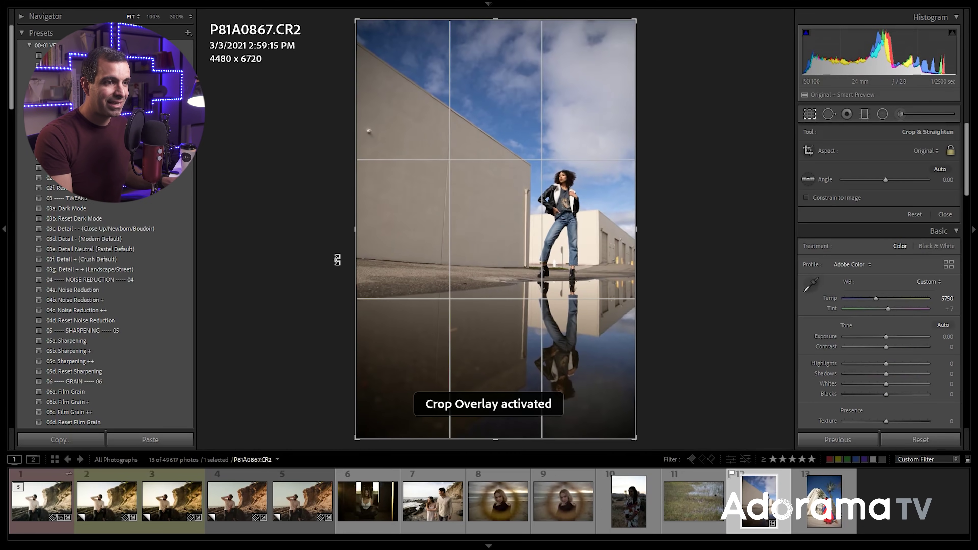
pyautogui.moveTo(337, 262); pyautogui.dragTo(330, 257)
pyautogui.press('r')
pyautogui.press('r')
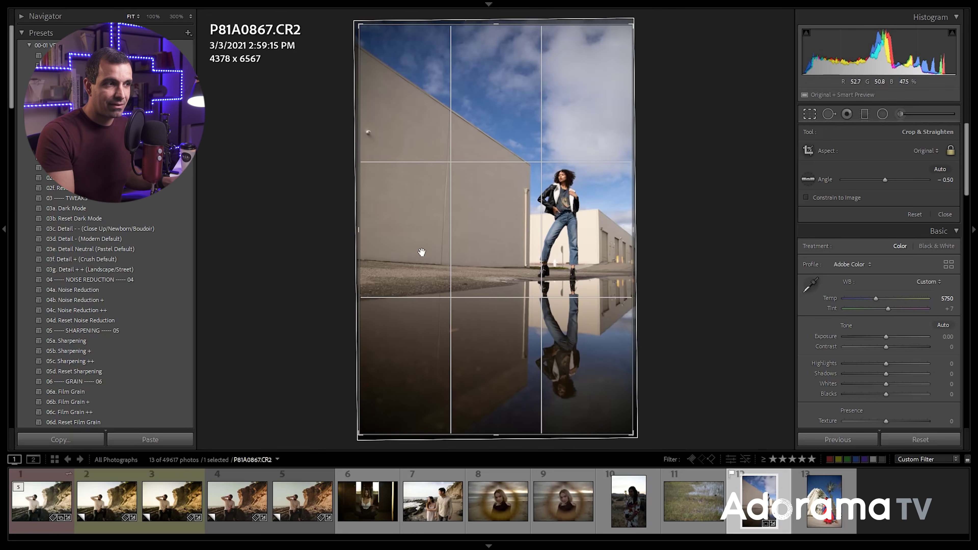
pyautogui.press('r')
pyautogui.press('r')
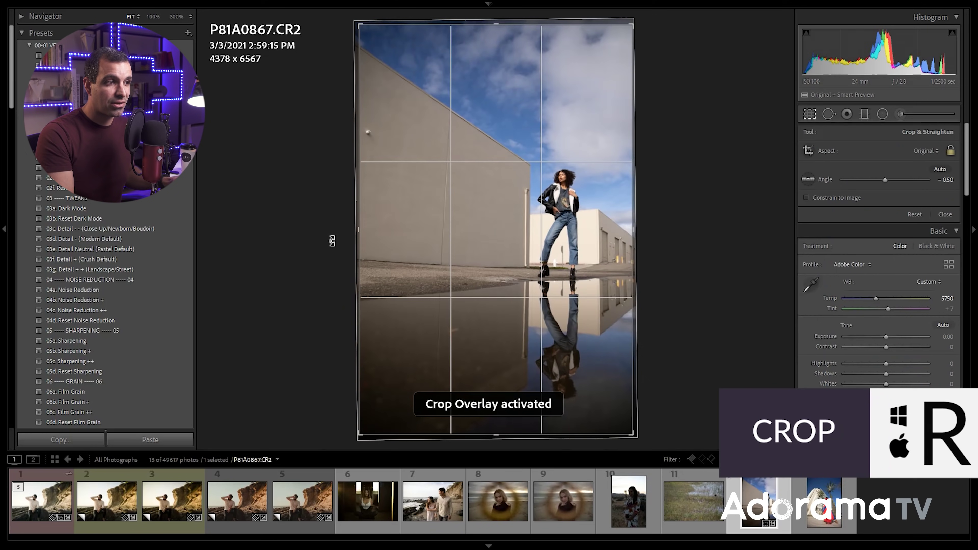
pyautogui.moveTo(332, 236); pyautogui.dragTo(333, 243)
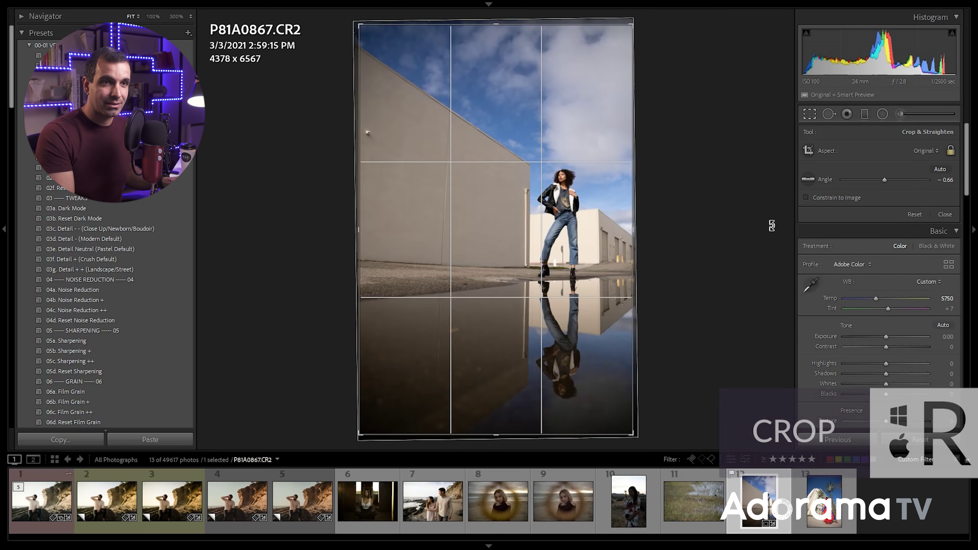
pyautogui.click(808, 179)
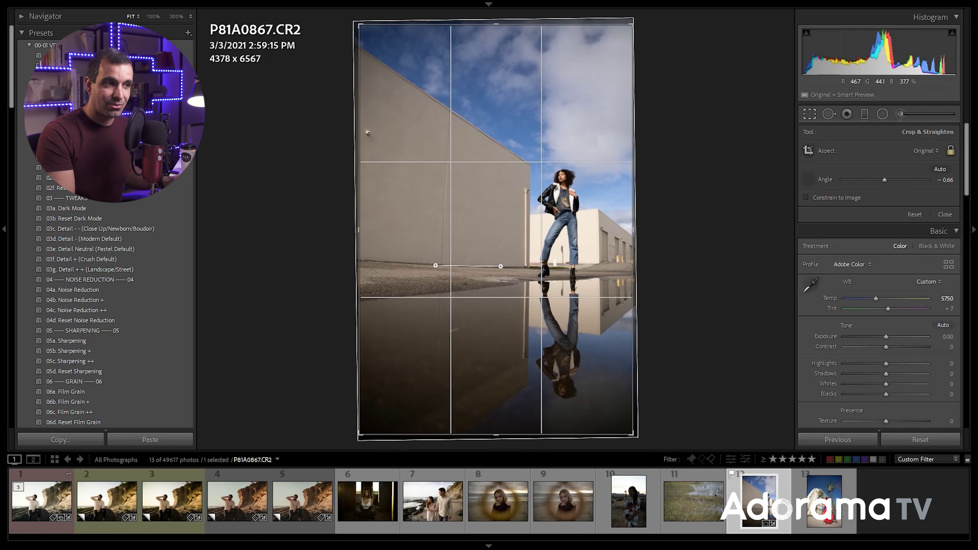
pyautogui.moveTo(500, 266); pyautogui.dragTo(501, 267)
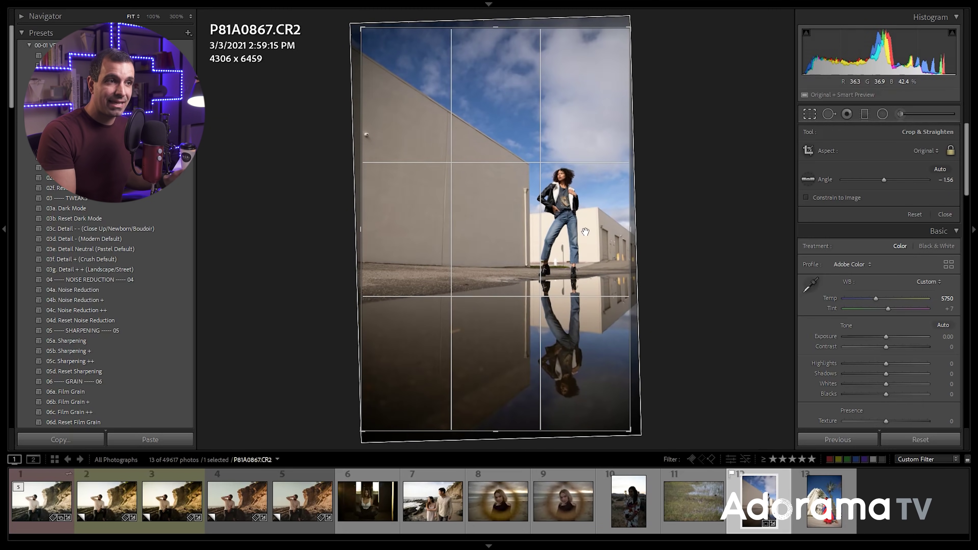
pyautogui.click(915, 215)
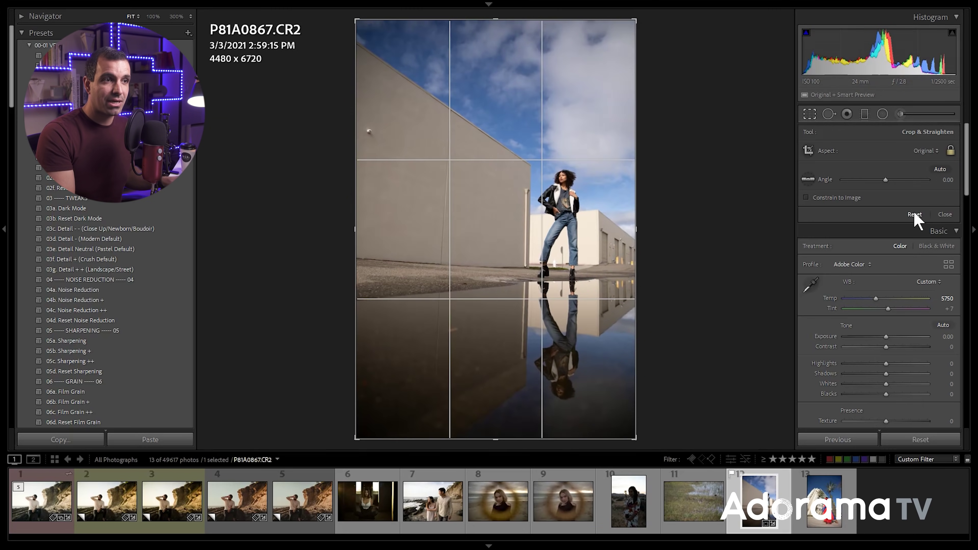
pyautogui.press('d')
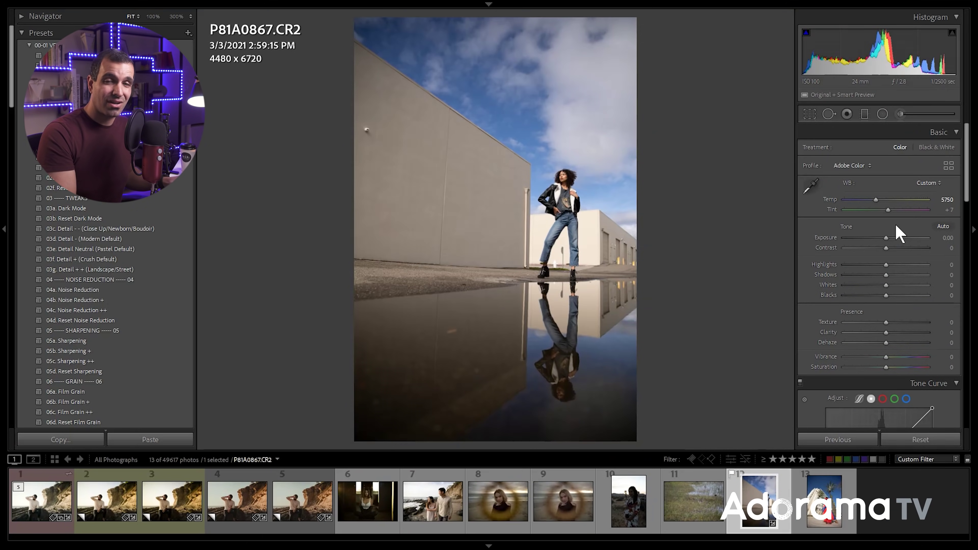
# - In Transform, apply Upright Auto, try Vertical, then undo back to Auto
pyautogui.scroll(-10, 896, 226)
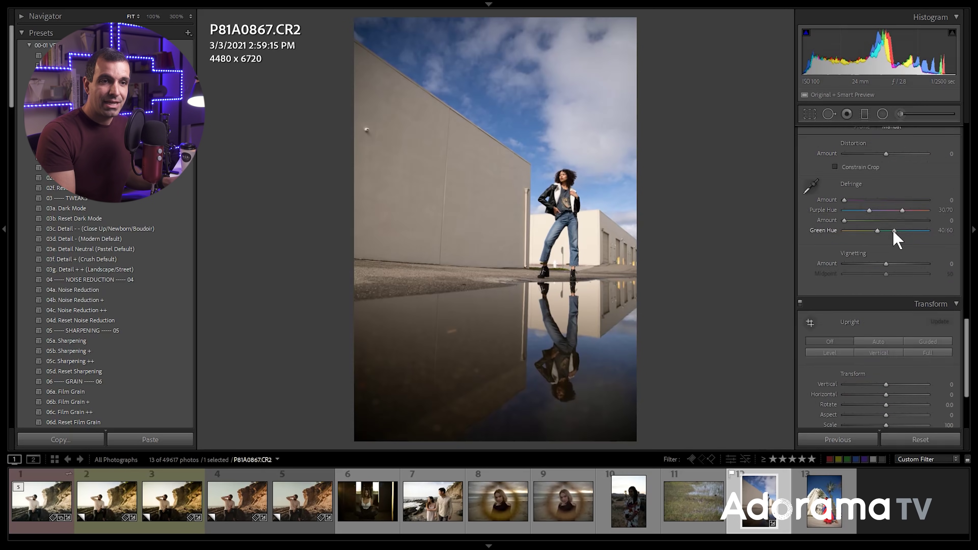
pyautogui.scroll(-3, 893, 232)
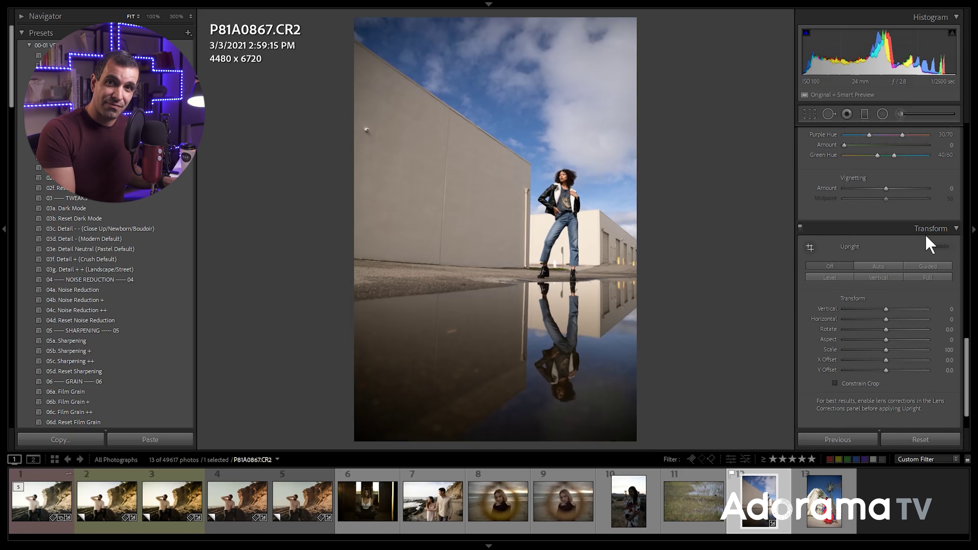
pyautogui.scroll(-2, 928, 244)
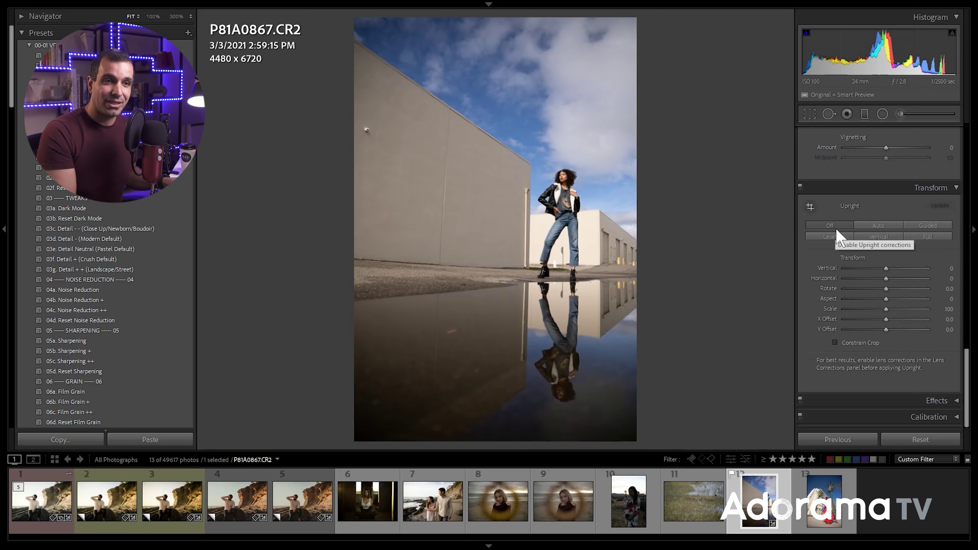
pyautogui.click(887, 223)
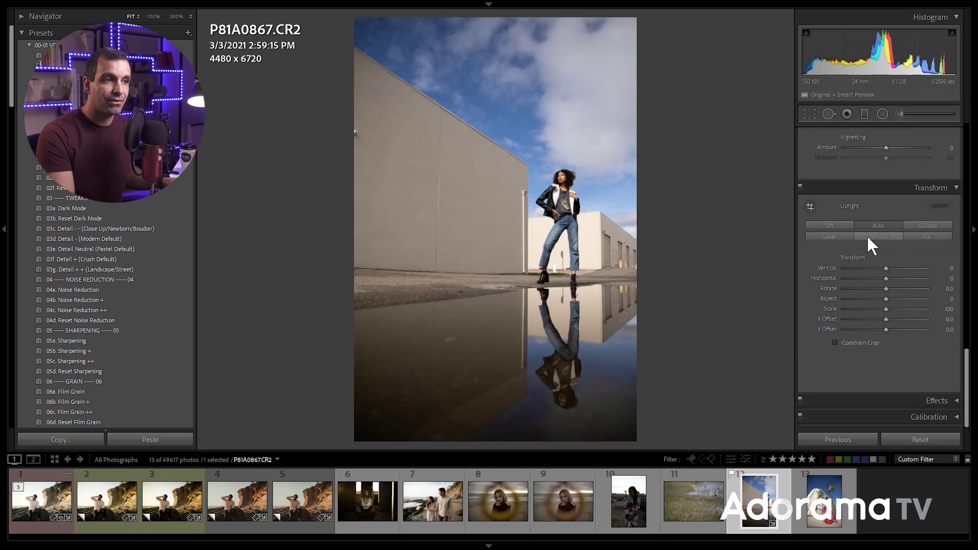
pyautogui.click(866, 238)
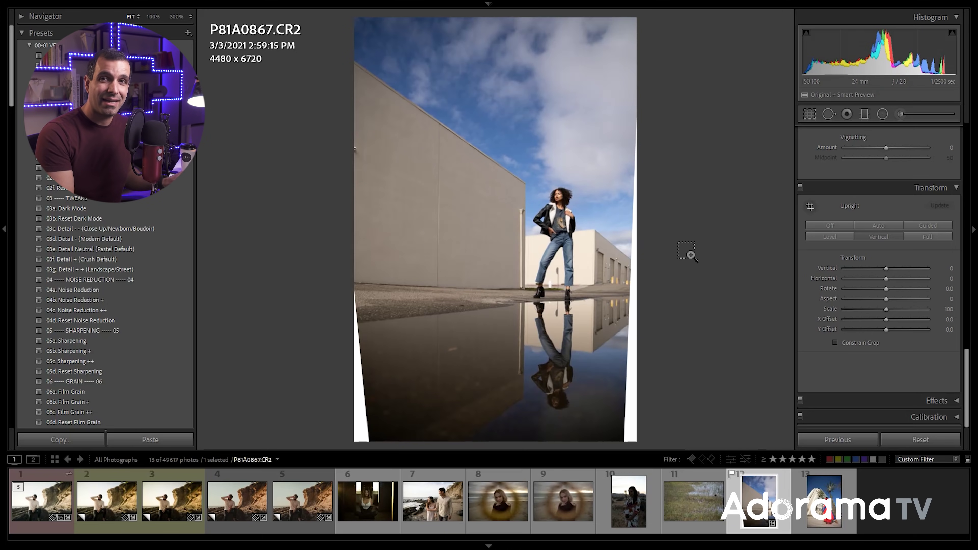
pyautogui.hotkey('ctrl', 'z')
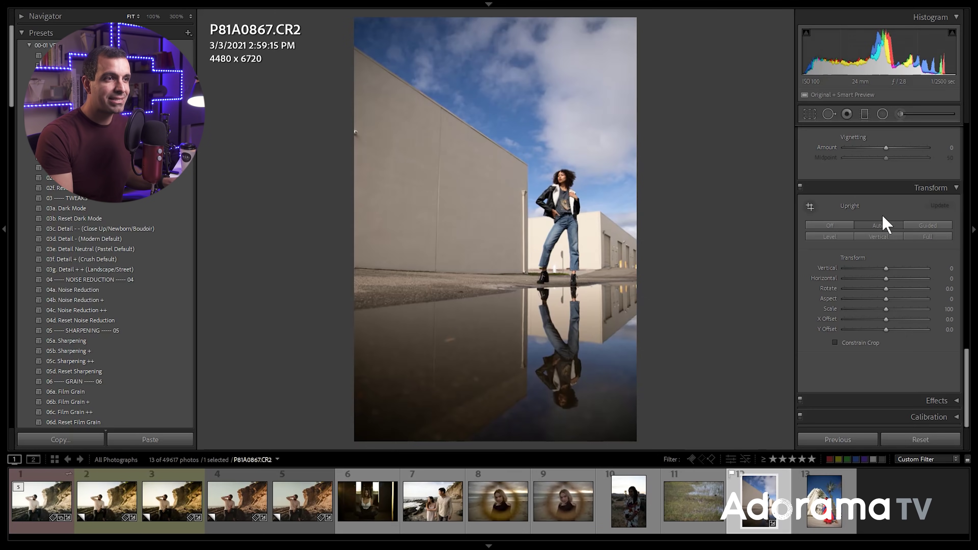
# - Cycle the crop overlays and tighten the crop around the woman and reflection to 3650 x 5475
pyautogui.press('r')
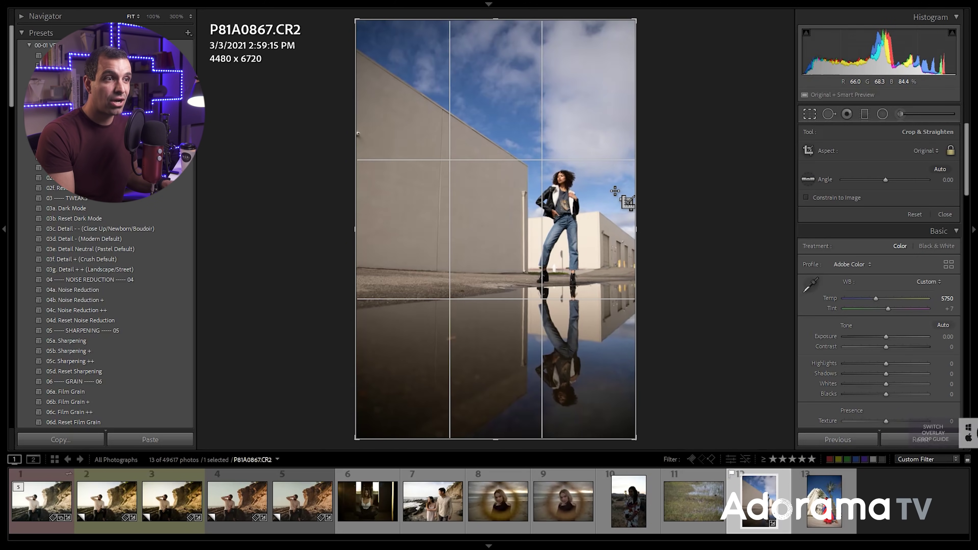
pyautogui.press('o')
pyautogui.press('o')
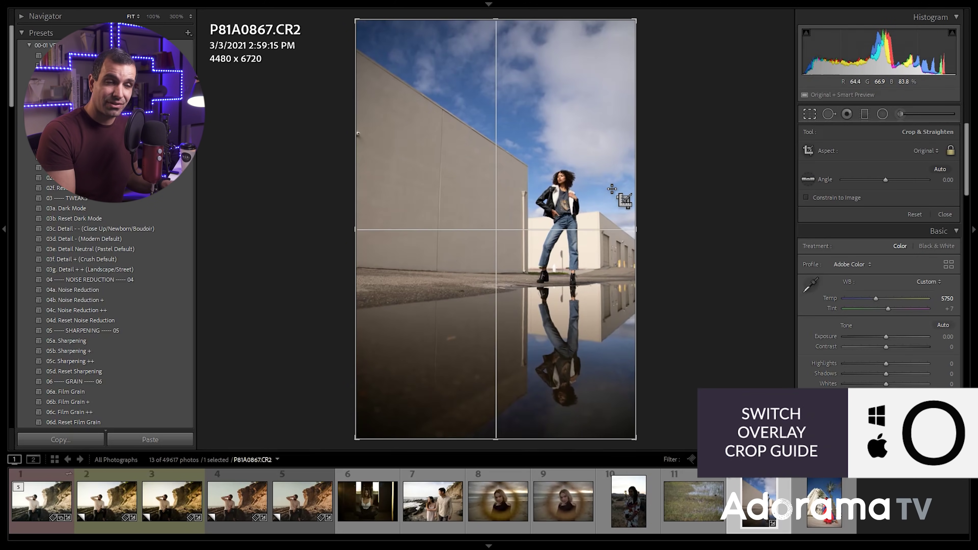
pyautogui.press('o')
pyautogui.press('o')
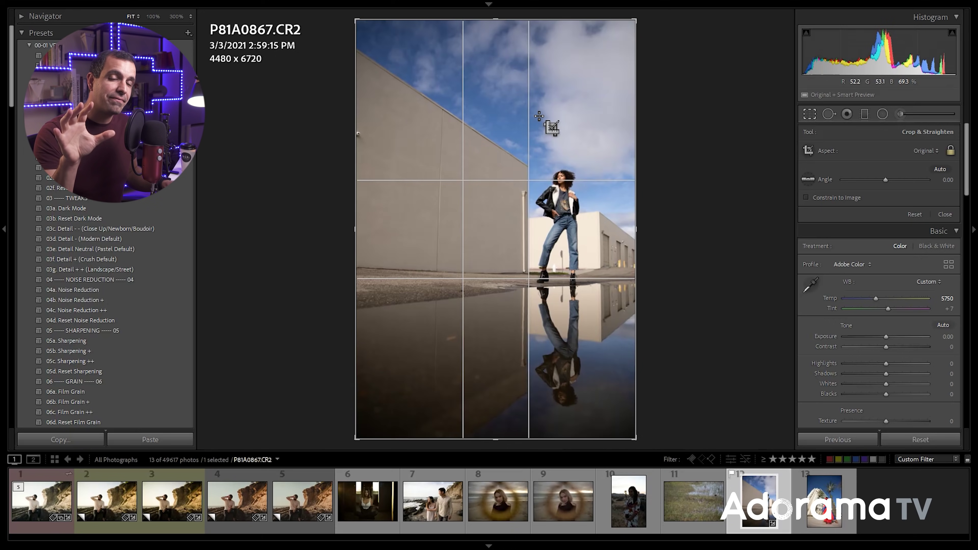
pyautogui.press('o')
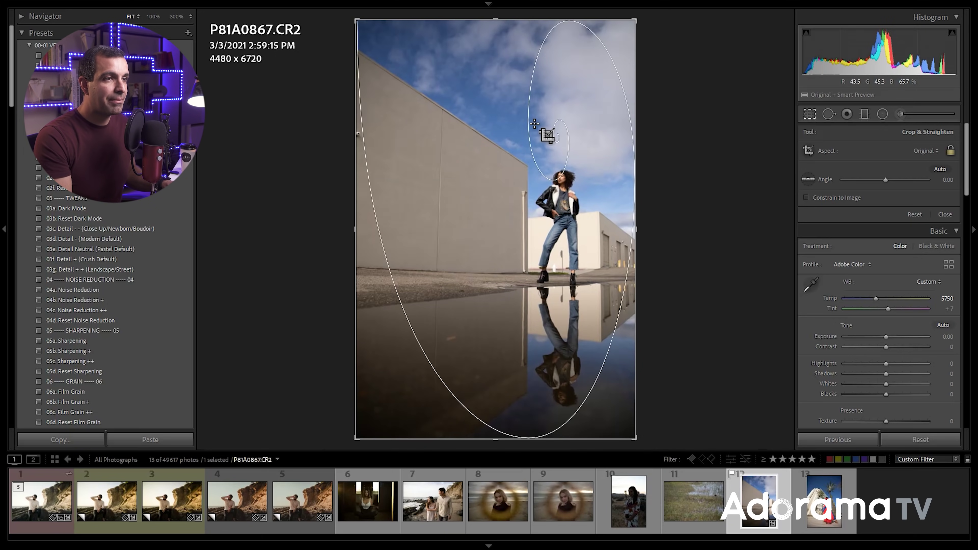
pyautogui.press('o')
pyautogui.press('o')
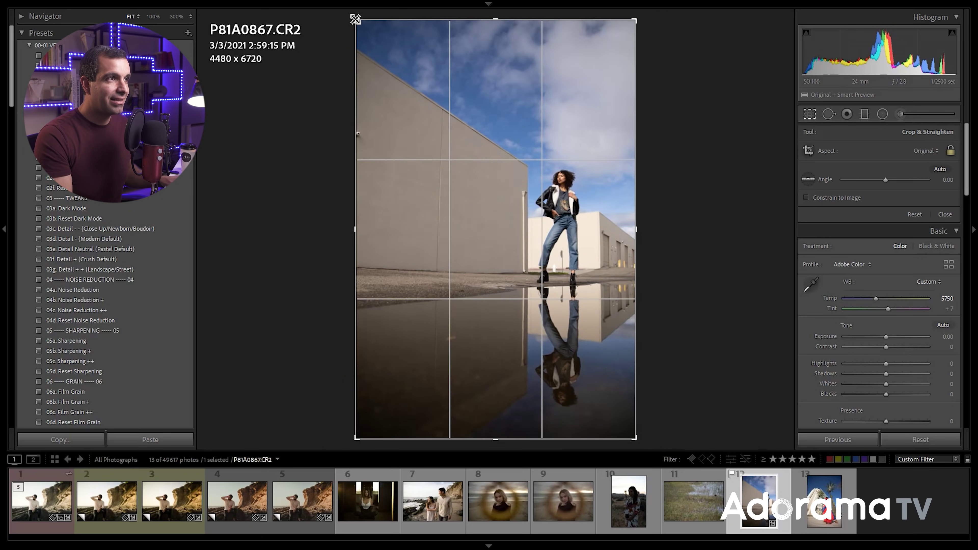
pyautogui.moveTo(355, 19); pyautogui.dragTo(384, 31)
pyautogui.moveTo(399, 87); pyautogui.dragTo(387, 112)
pyautogui.moveTo(384, 62); pyautogui.dragTo(378, 58)
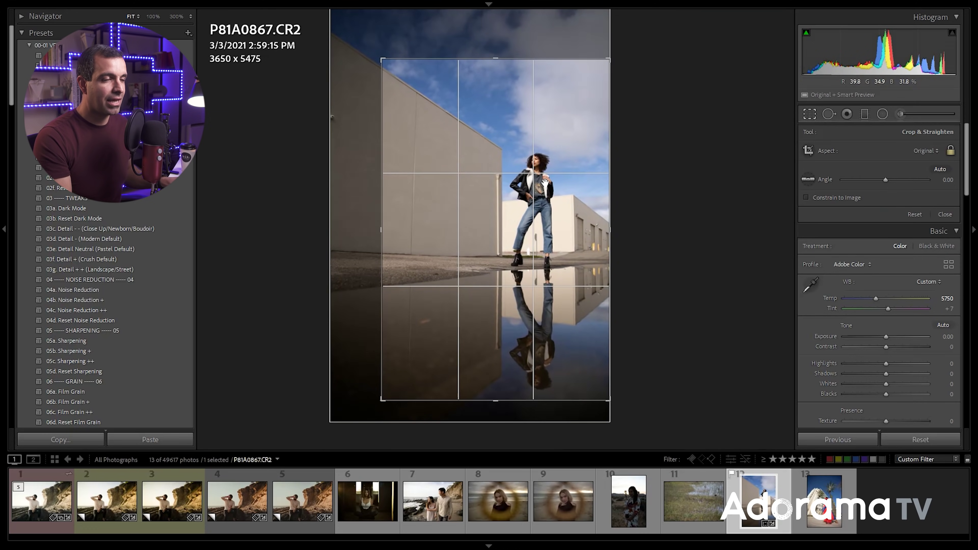
pyautogui.press('d')
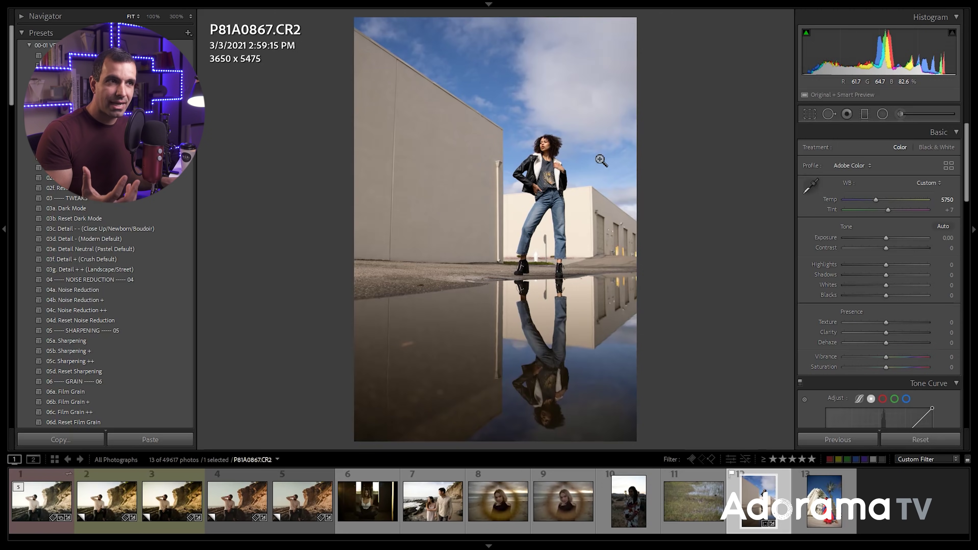
# - Recheck the crop framing, then pull Highlights down to -94 to tame the bright sky
pyautogui.press('r')
pyautogui.press('d')
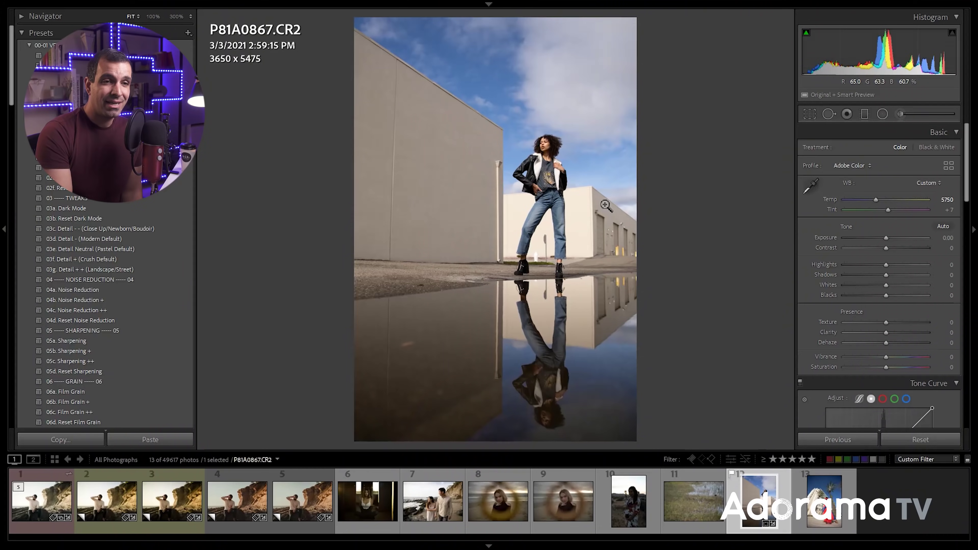
pyautogui.moveTo(858, 266); pyautogui.dragTo(848, 266)
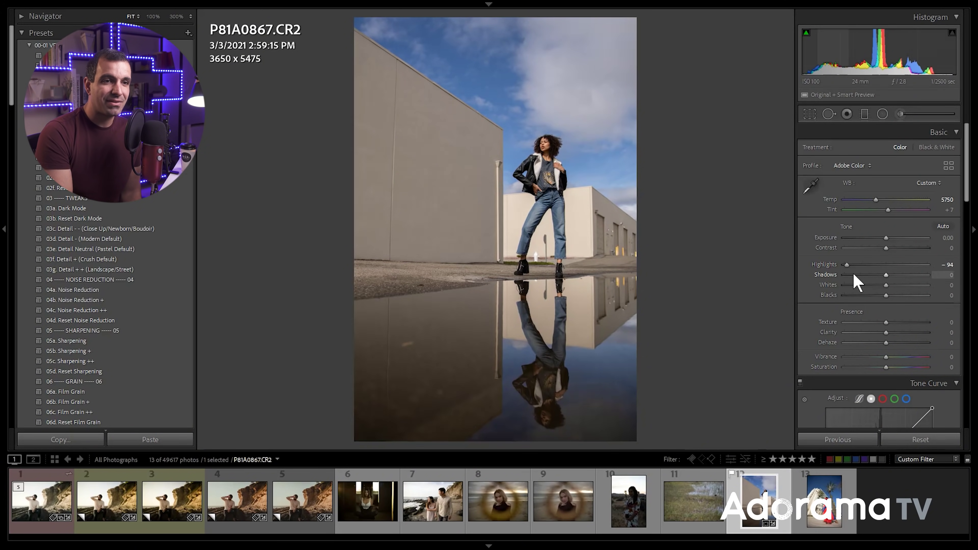
pyautogui.click(848, 285)
pyautogui.moveTo(887, 280); pyautogui.dragTo(924, 278)
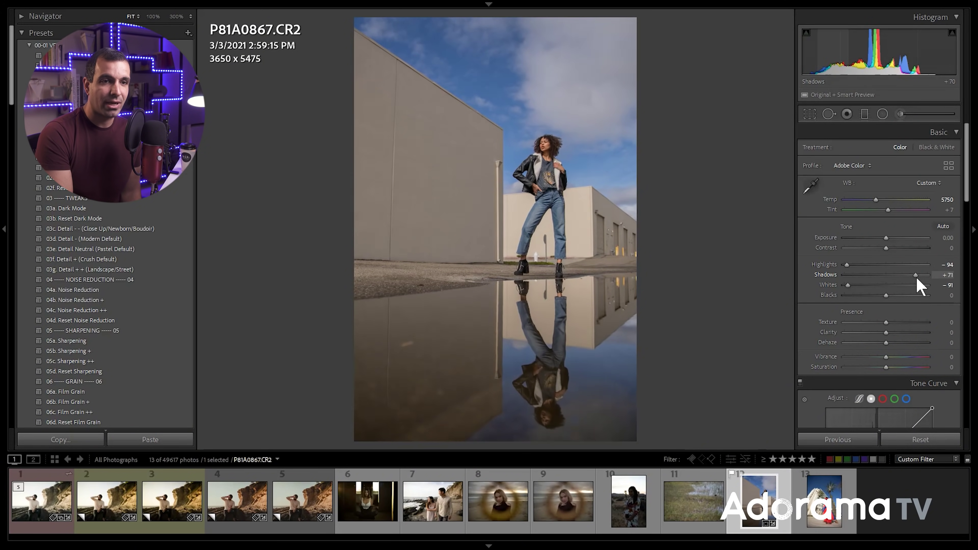
pyautogui.click(922, 295)
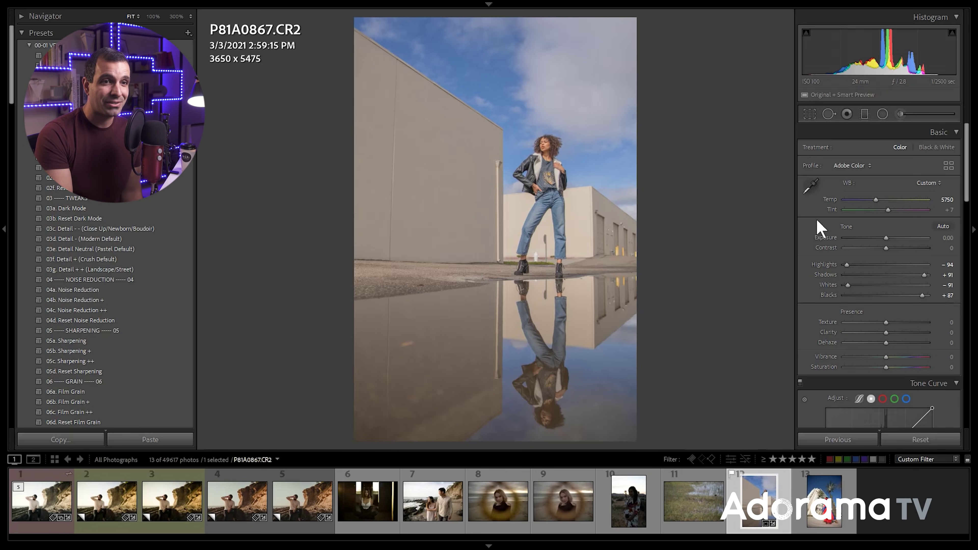
pyautogui.moveTo(886, 248); pyautogui.dragTo(940, 253)
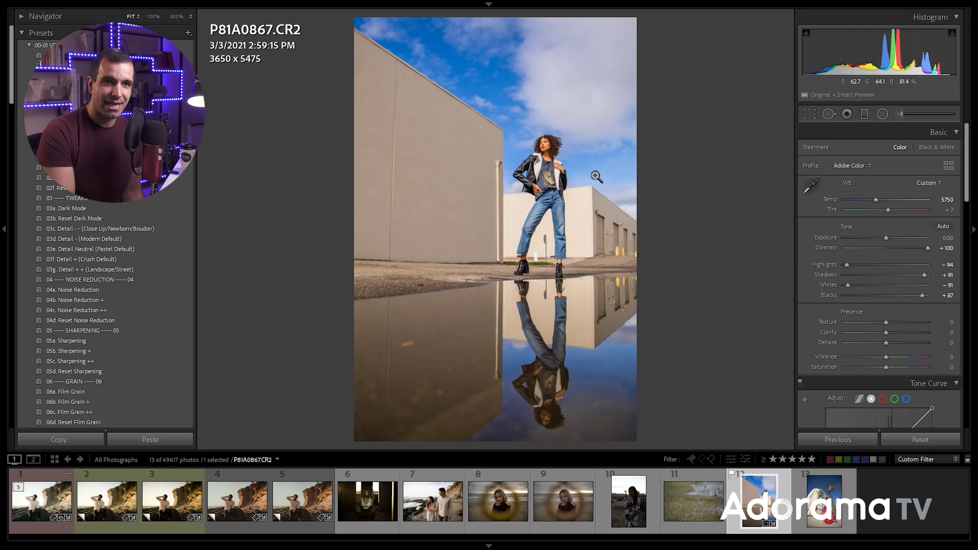
pyautogui.doubleClick(928, 249)
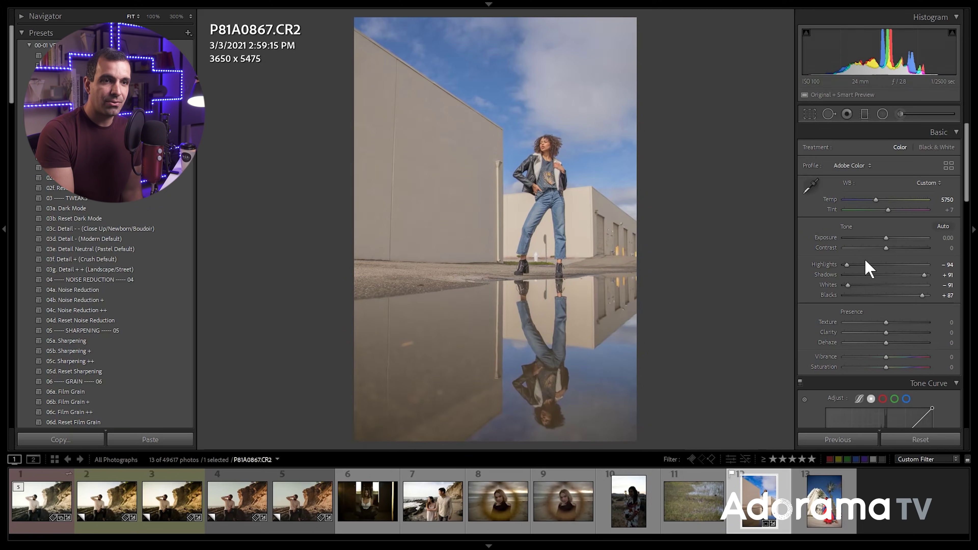
pyautogui.doubleClick(847, 265)
pyautogui.doubleClick(848, 285)
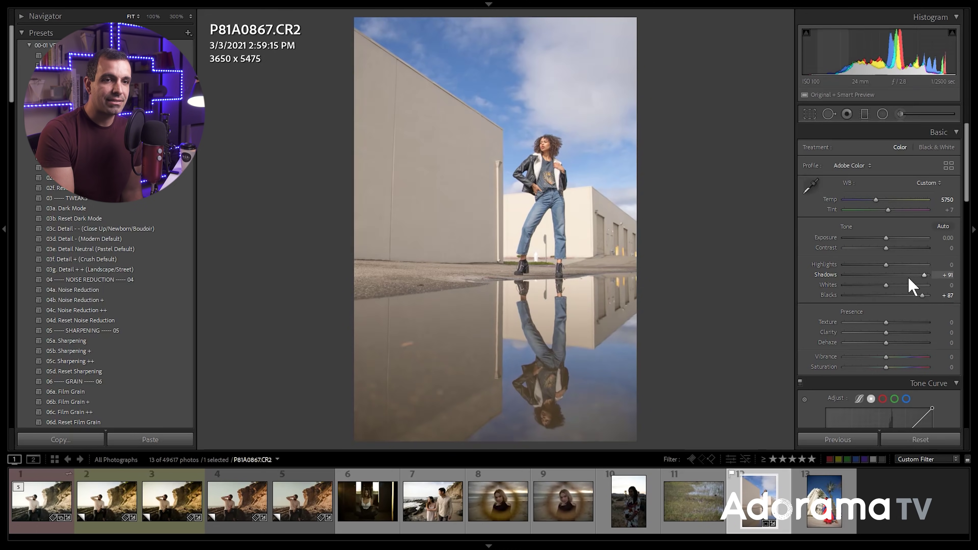
pyautogui.doubleClick(925, 277)
pyautogui.moveTo(924, 295); pyautogui.dragTo(925, 298)
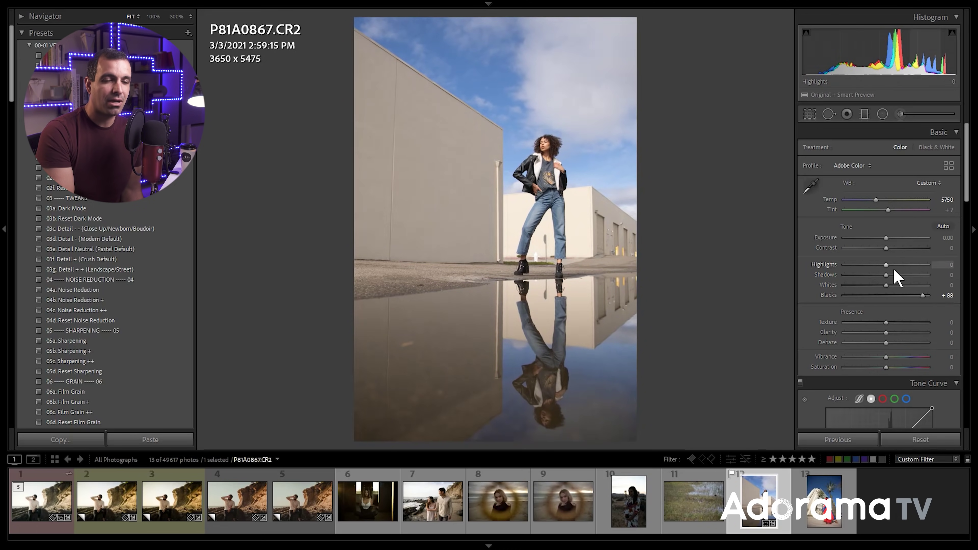
pyautogui.doubleClick(920, 295)
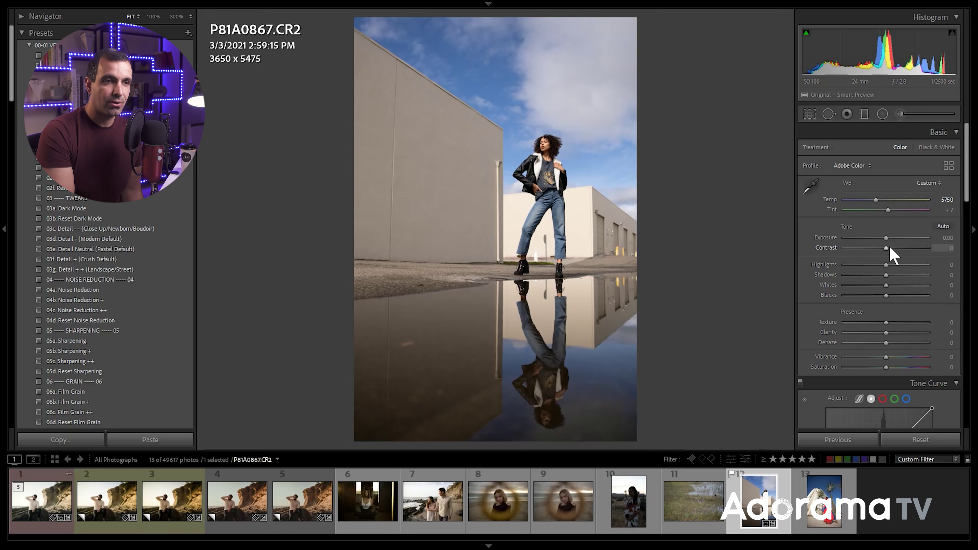
# - Try Contrast +59 and lower Blacks, then reset Blacks, Highlights, Contrast and Shadows to 0
pyautogui.moveTo(889, 249); pyautogui.dragTo(914, 251)
pyautogui.moveTo(893, 296); pyautogui.dragTo(880, 276)
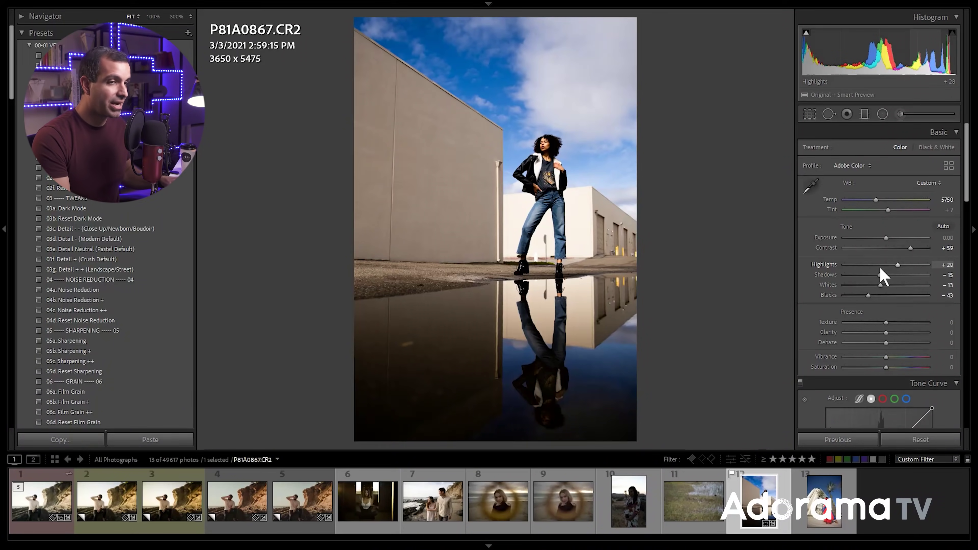
pyautogui.doubleClick(869, 295)
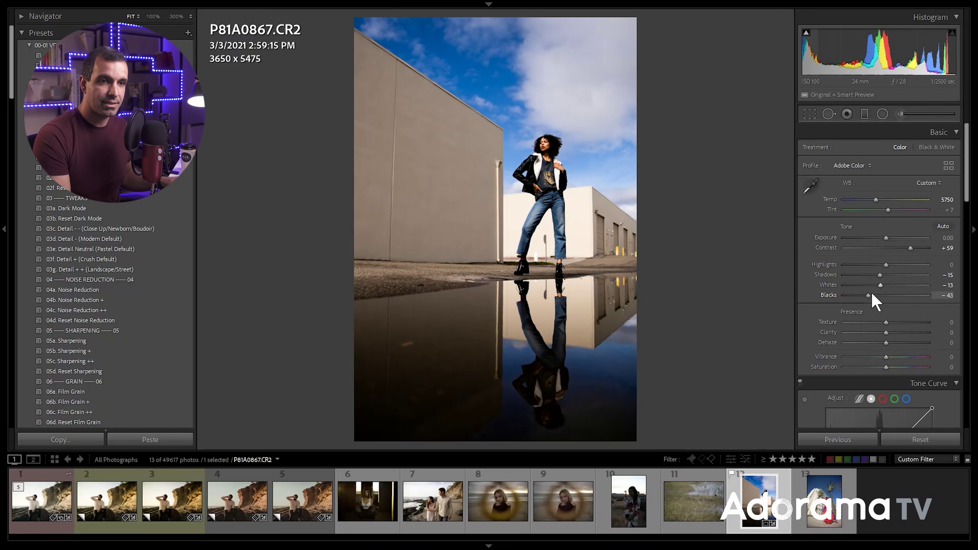
pyautogui.doubleClick(897, 265)
pyautogui.doubleClick(910, 249)
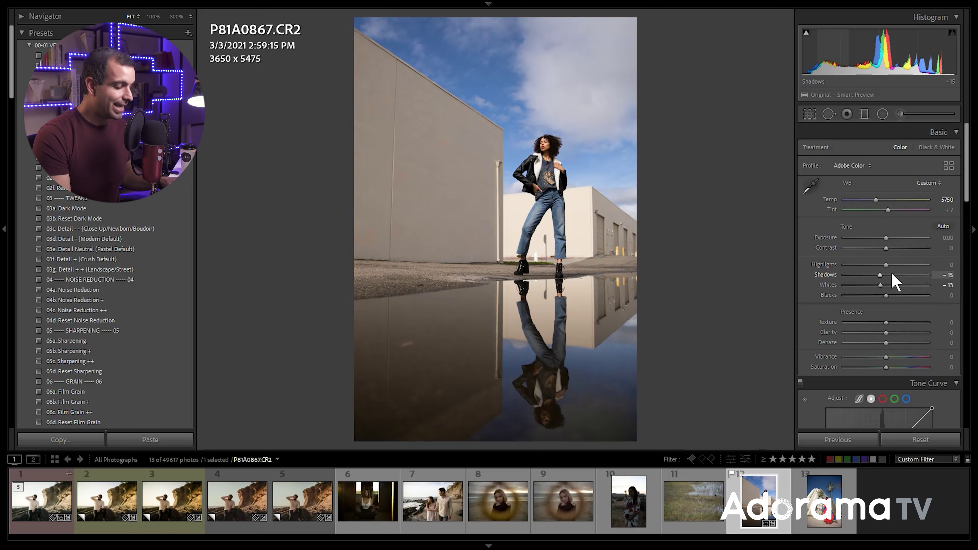
pyautogui.doubleClick(879, 276)
# - Reset Whites, inspect the jacket at 100%, and settle on Exposure +0.43, Highlights +28, Shadows +22
pyautogui.doubleClick(880, 283)
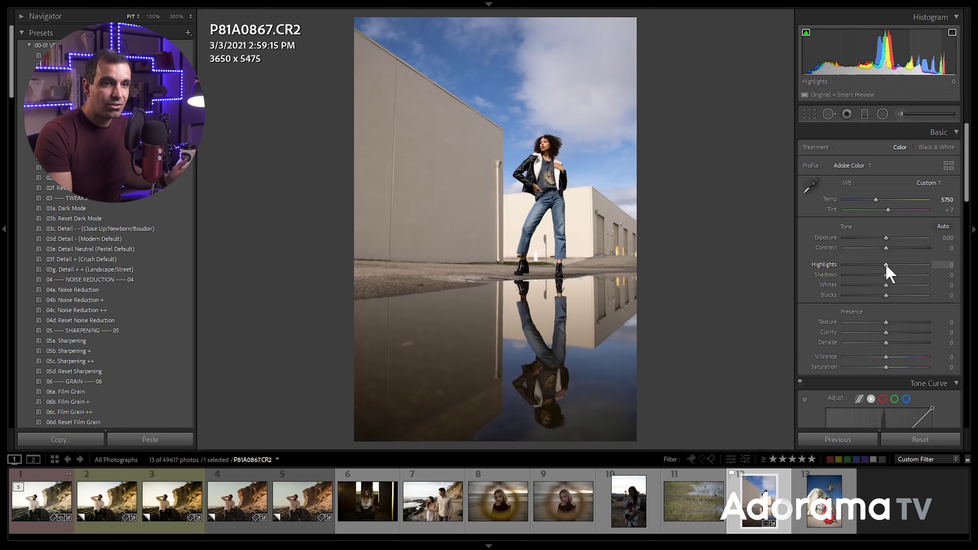
pyautogui.moveTo(886, 264); pyautogui.dragTo(874, 288)
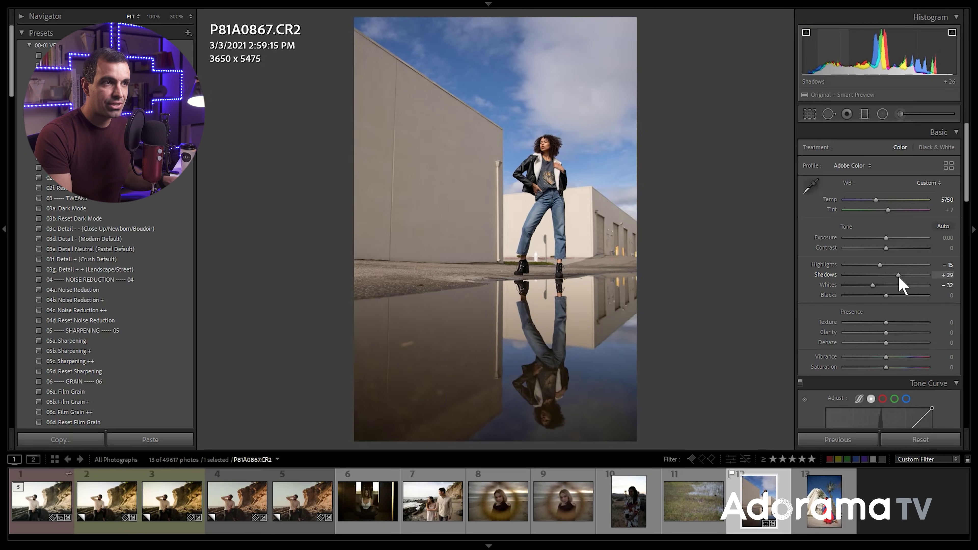
pyautogui.moveTo(902, 278); pyautogui.dragTo(874, 296)
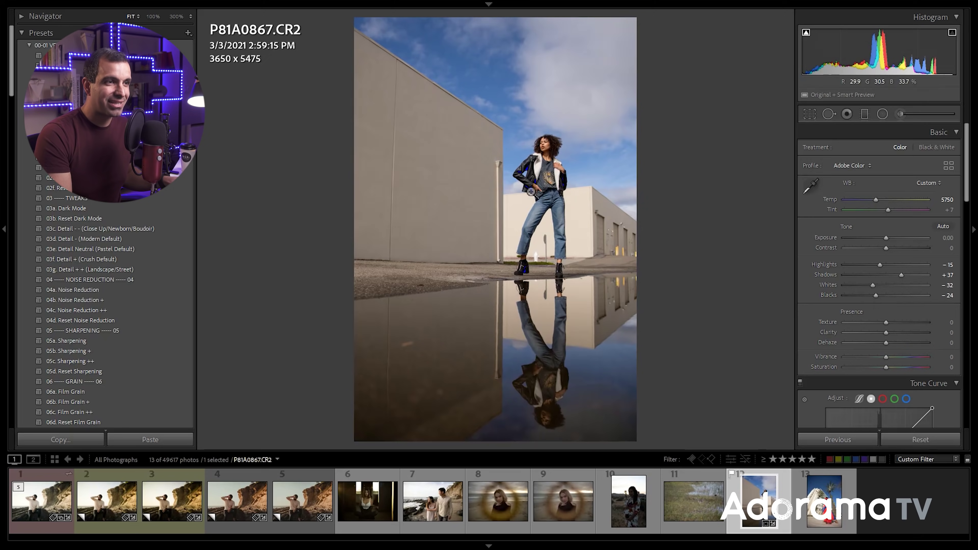
pyautogui.click(539, 180)
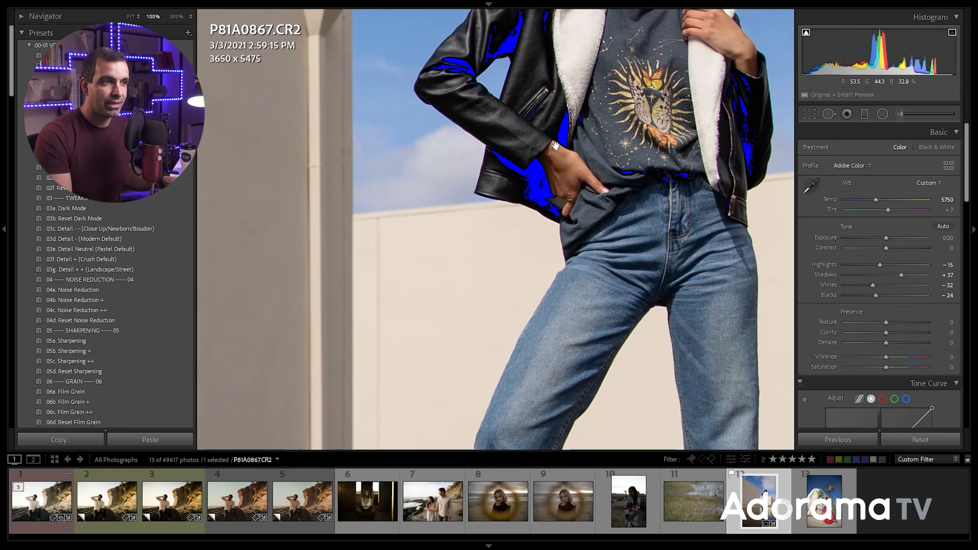
pyautogui.moveTo(555, 146); pyautogui.dragTo(545, 187)
pyautogui.click(636, 116)
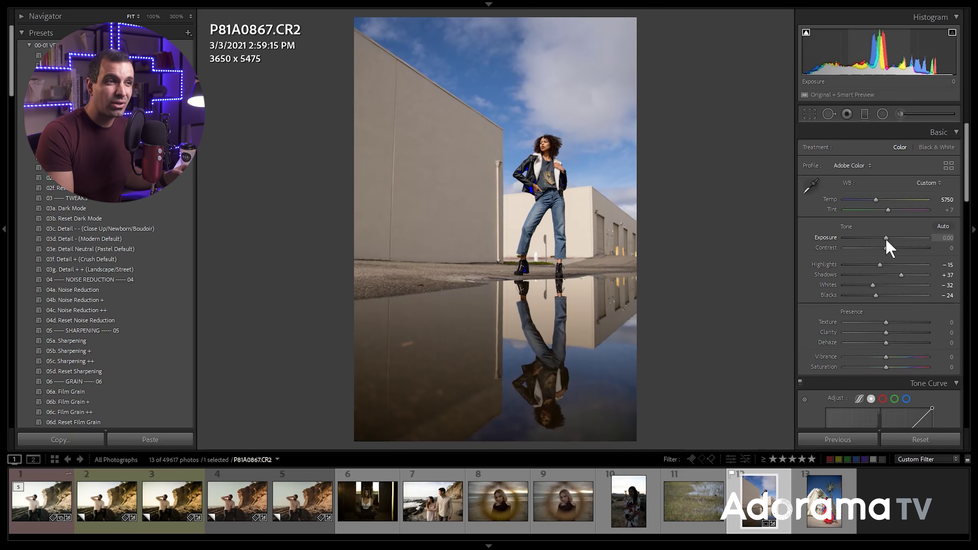
pyautogui.moveTo(887, 240)
pyautogui.mouseDown()
pyautogui.moveTo(911, 242)
pyautogui.moveTo(890, 244)
pyautogui.mouseUp()
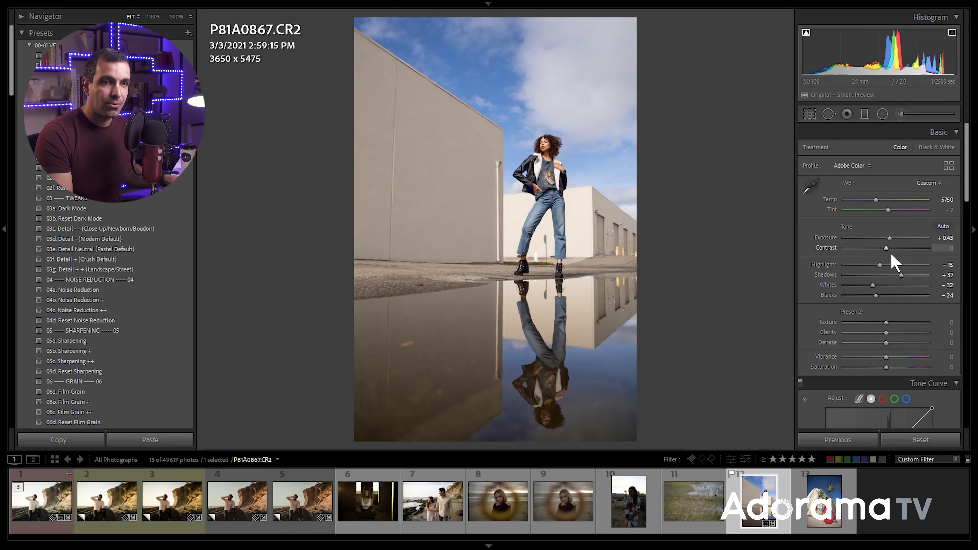
pyautogui.moveTo(879, 266); pyautogui.dragTo(898, 276)
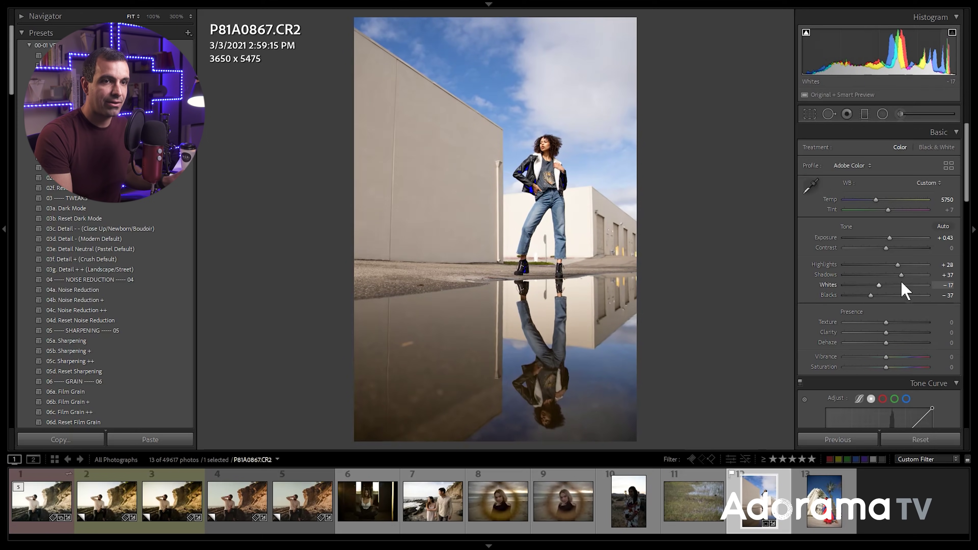
pyautogui.moveTo(904, 279); pyautogui.dragTo(897, 279)
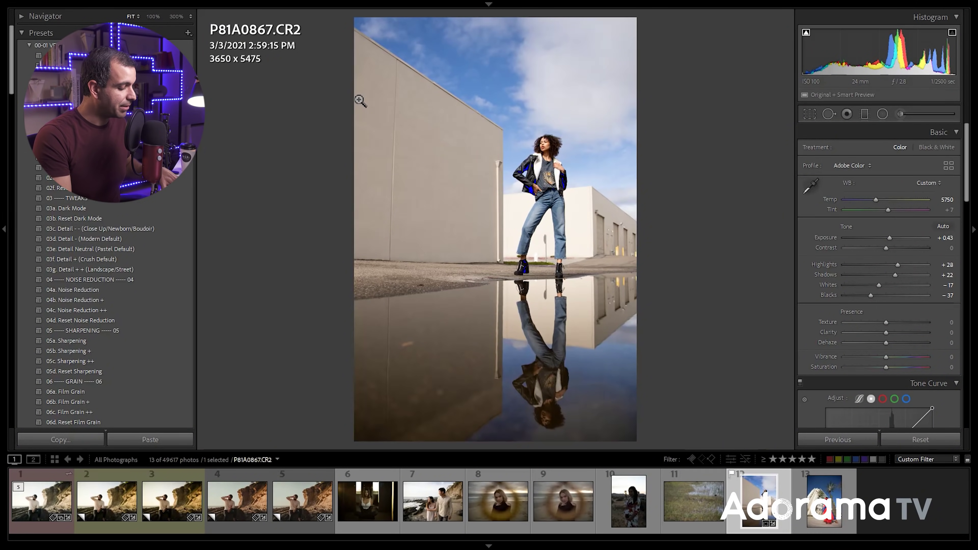
pyautogui.hotkey('shift', 'm')
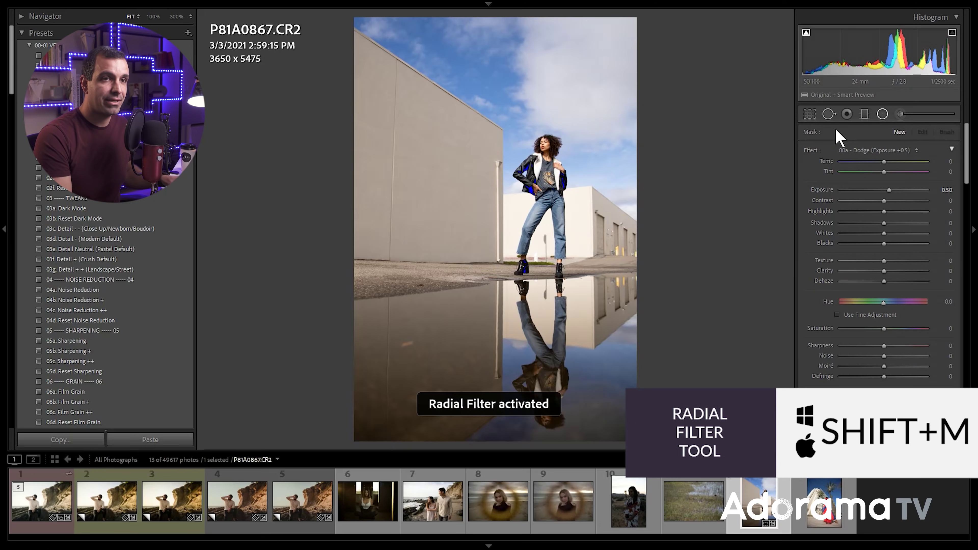
# - Add a 00c Burn radial filter centred on the woman's face, darkening her surroundings to −2.44 exposure
pyautogui.click(884, 151)
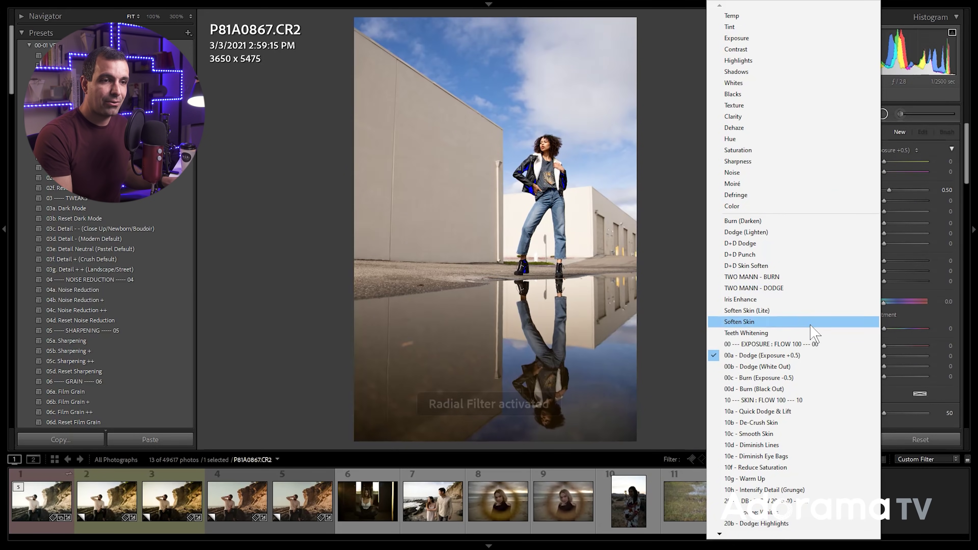
pyautogui.click(816, 378)
pyautogui.moveTo(544, 144); pyautogui.dragTo(690, 359)
pyautogui.moveTo(878, 190); pyautogui.dragTo(856, 191)
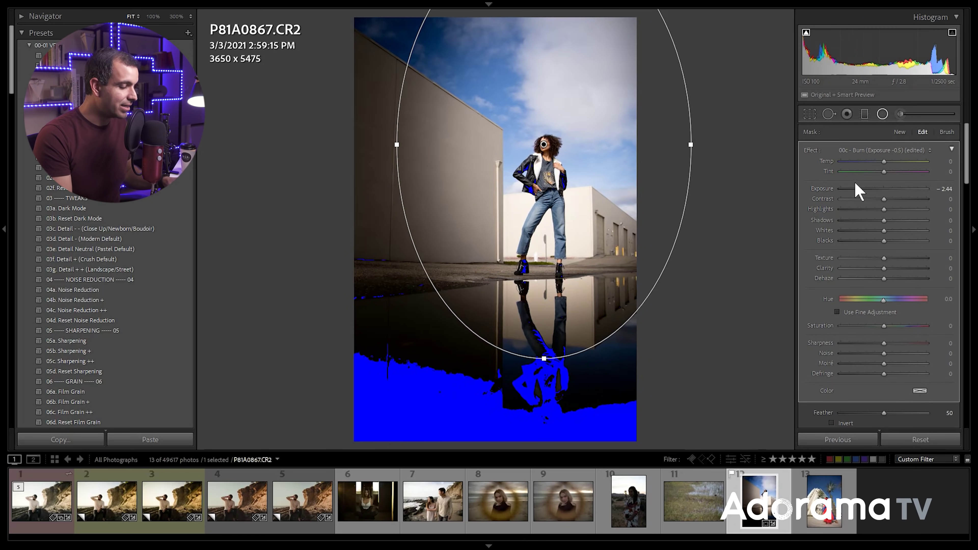
pyautogui.press('j')
pyautogui.click(882, 114)
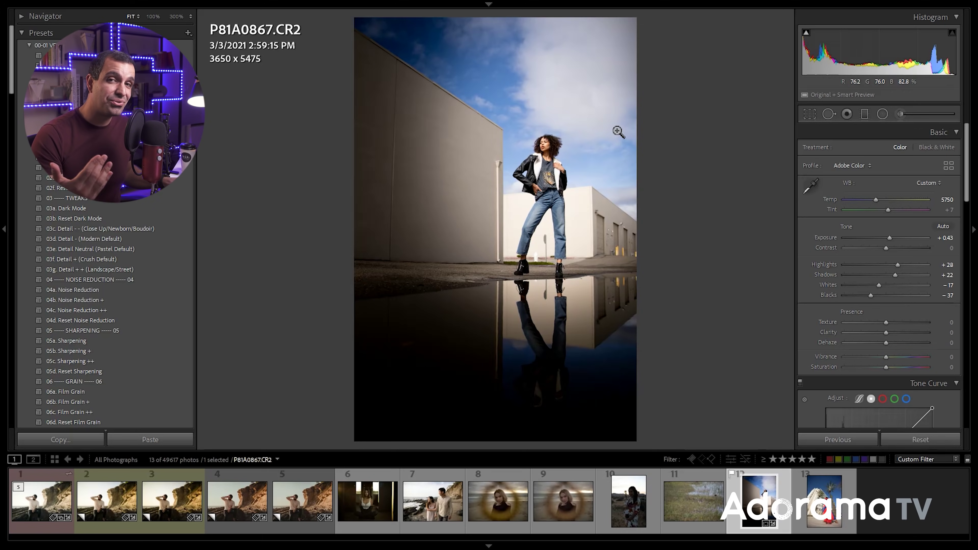
pyautogui.press('g')
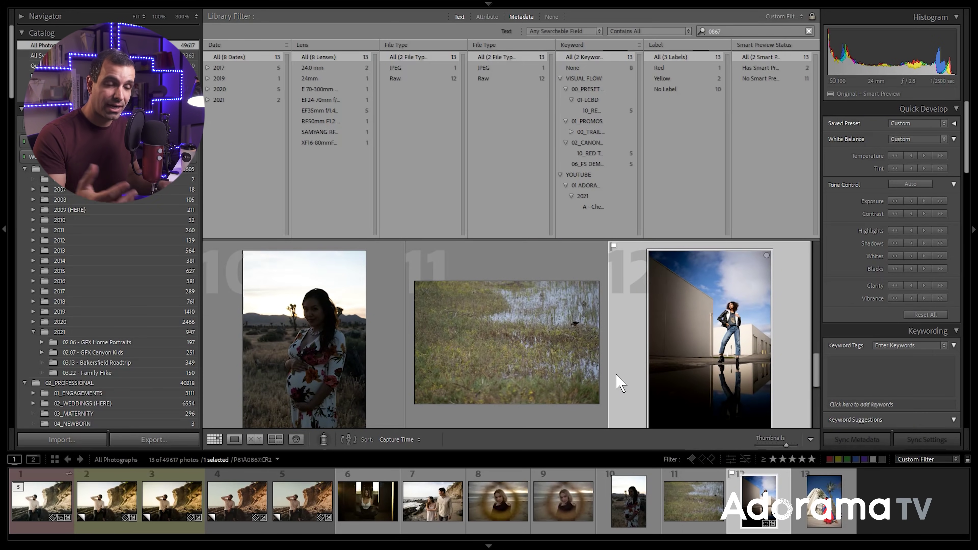
pyautogui.press('d')
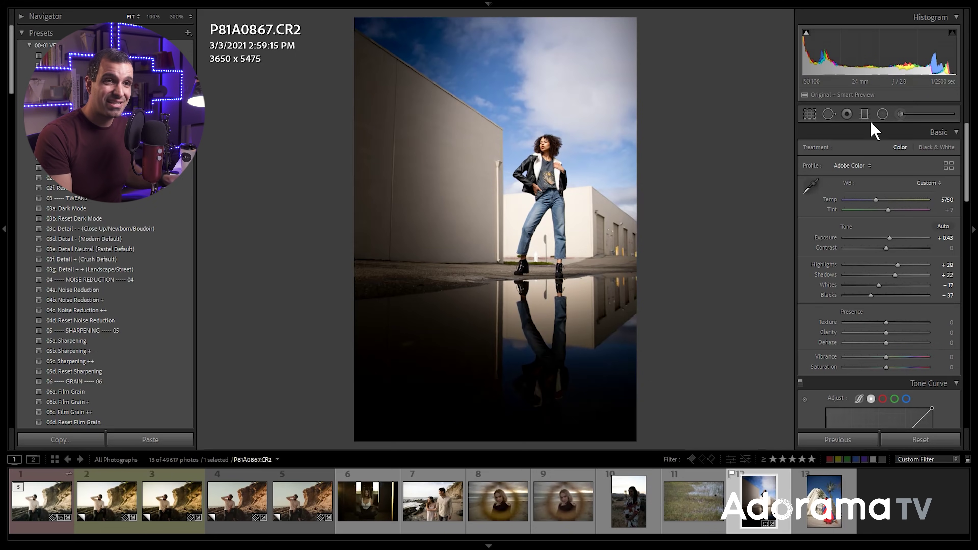
# - Remove the existing heavy radial burn from the photo
pyautogui.click(882, 114)
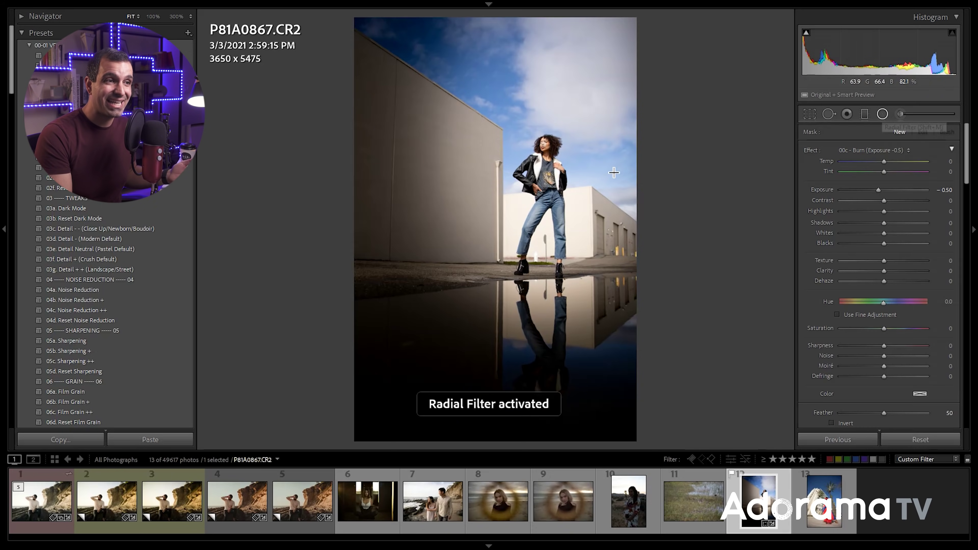
pyautogui.click(543, 144)
pyautogui.hotkey('ctrl', 'z')
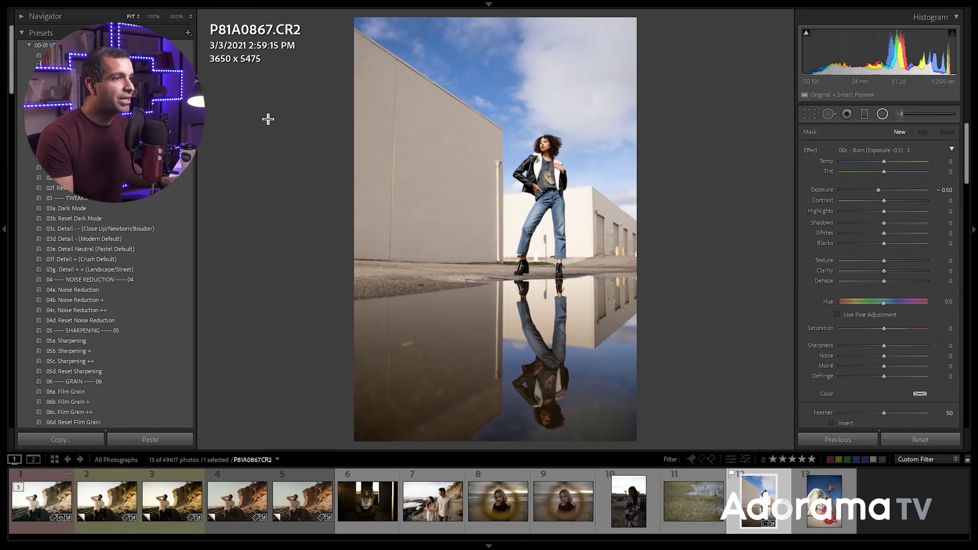
# - Draw a new radial vignette from the woman's face at −0.40 exposure, narrowed closely around her
pyautogui.moveTo(544, 145); pyautogui.dragTo(707, 406)
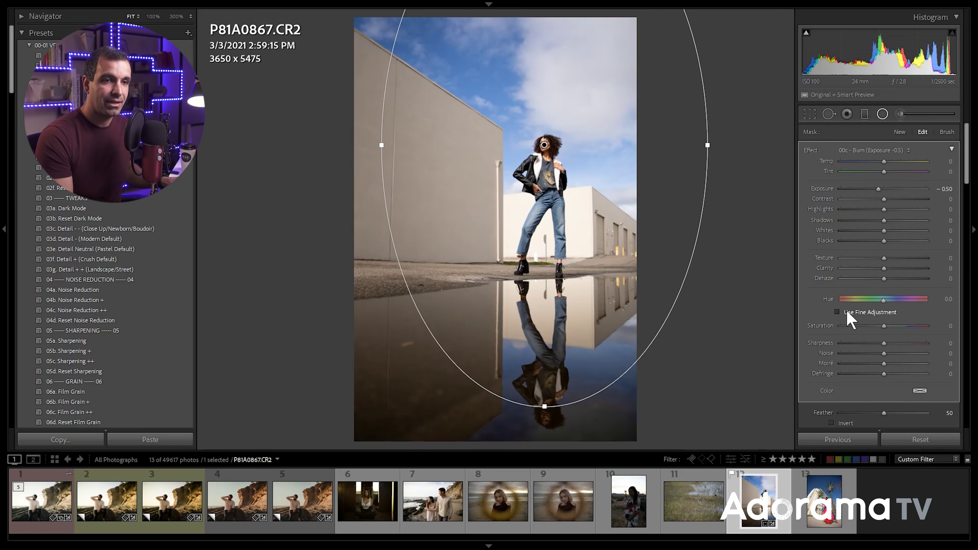
pyautogui.click(832, 423)
pyautogui.moveTo(878, 189); pyautogui.dragTo(875, 189)
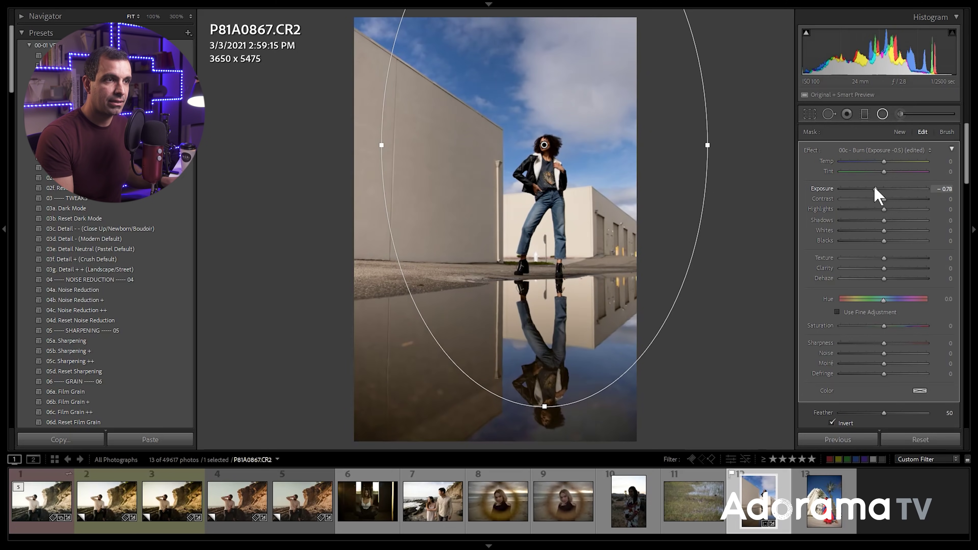
pyautogui.click(832, 423)
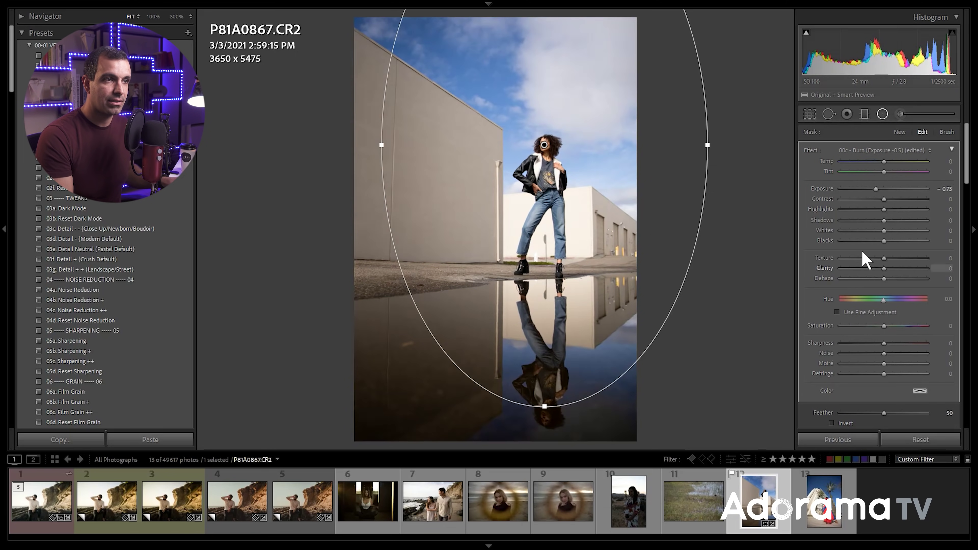
pyautogui.click(879, 189)
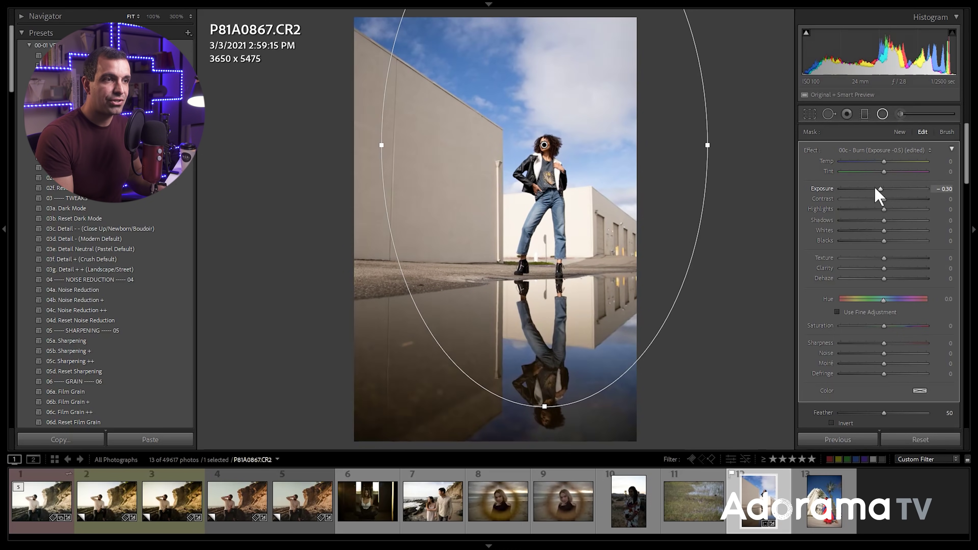
pyautogui.moveTo(709, 147); pyautogui.dragTo(635, 145)
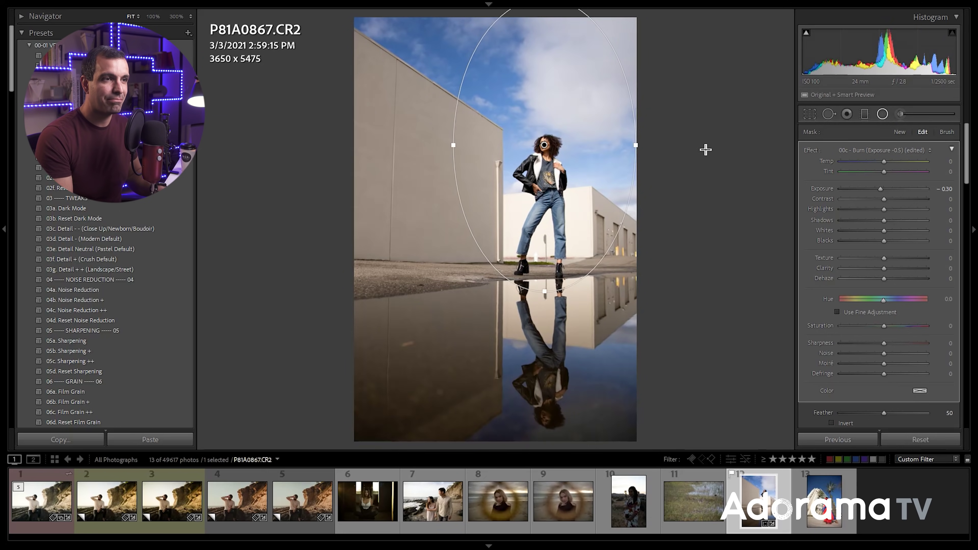
pyautogui.press('Down')
pyautogui.press('Down')
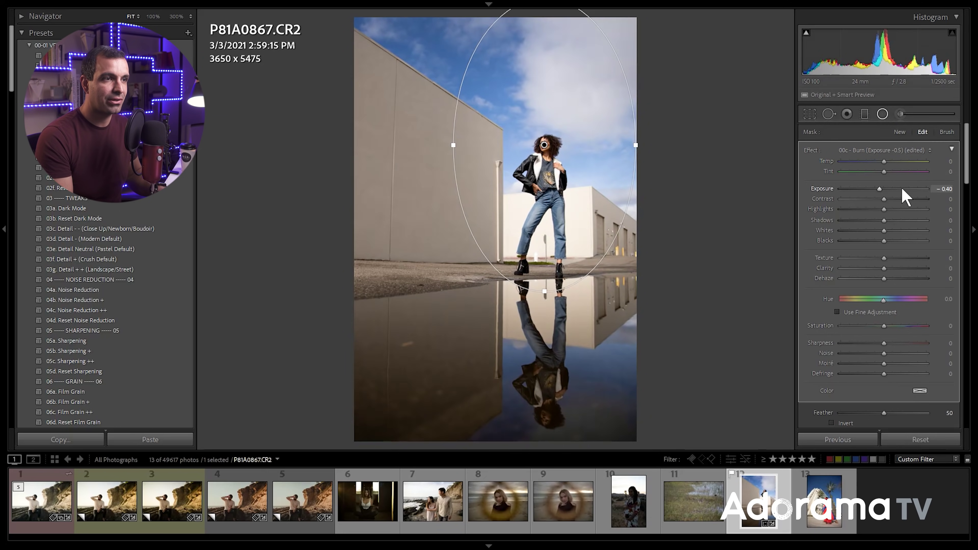
pyautogui.click(882, 115)
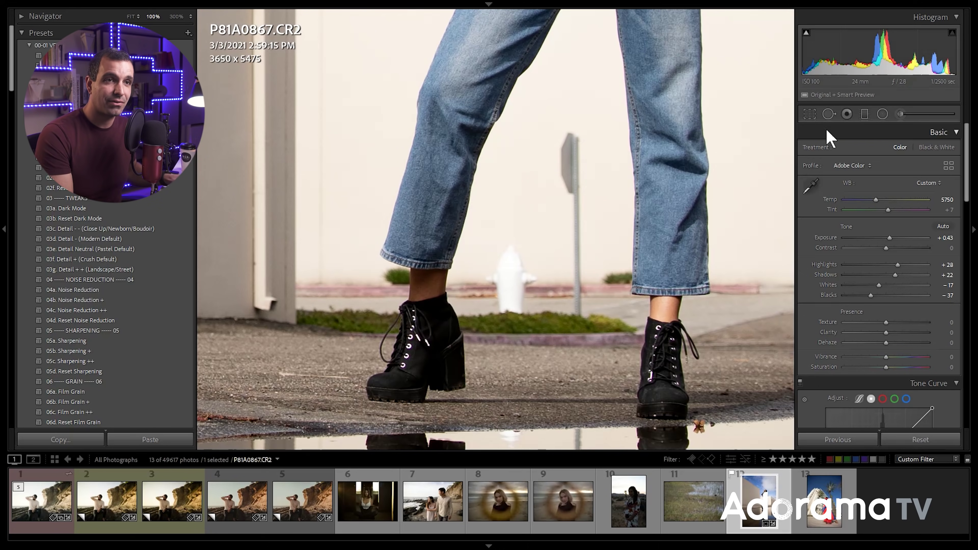
# - Heal out the signpost behind the woman's legs with Spot Removal
pyautogui.click(829, 114)
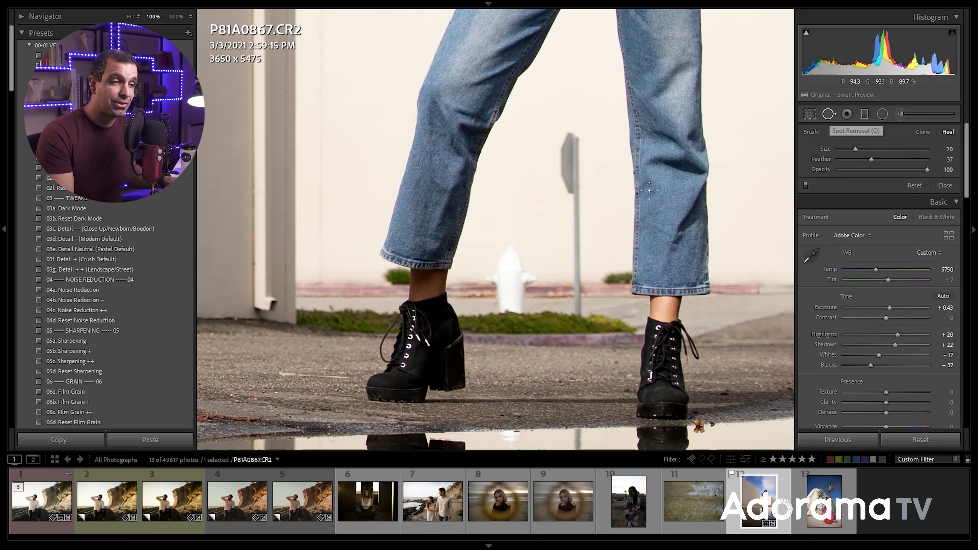
pyautogui.scroll(-3, 581, 292)
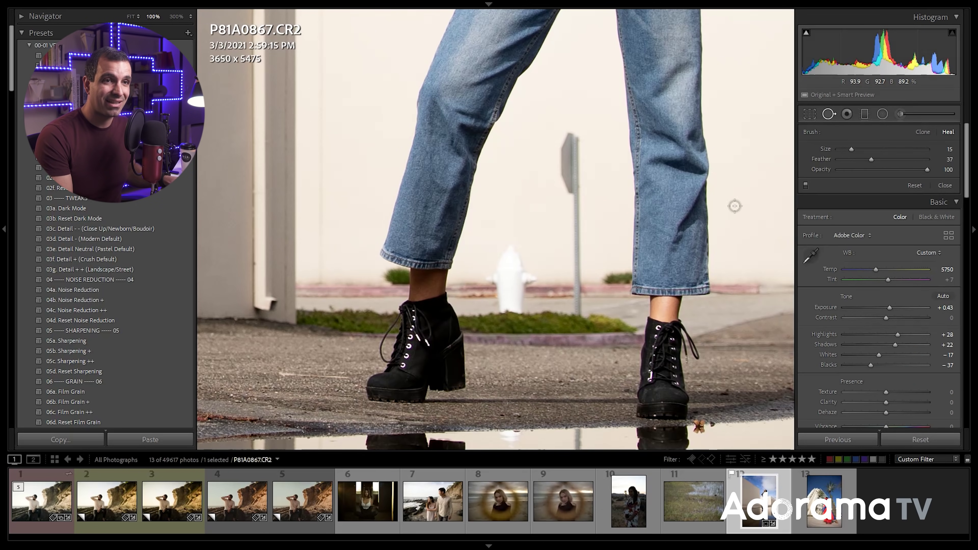
pyautogui.scroll(1, 571, 308)
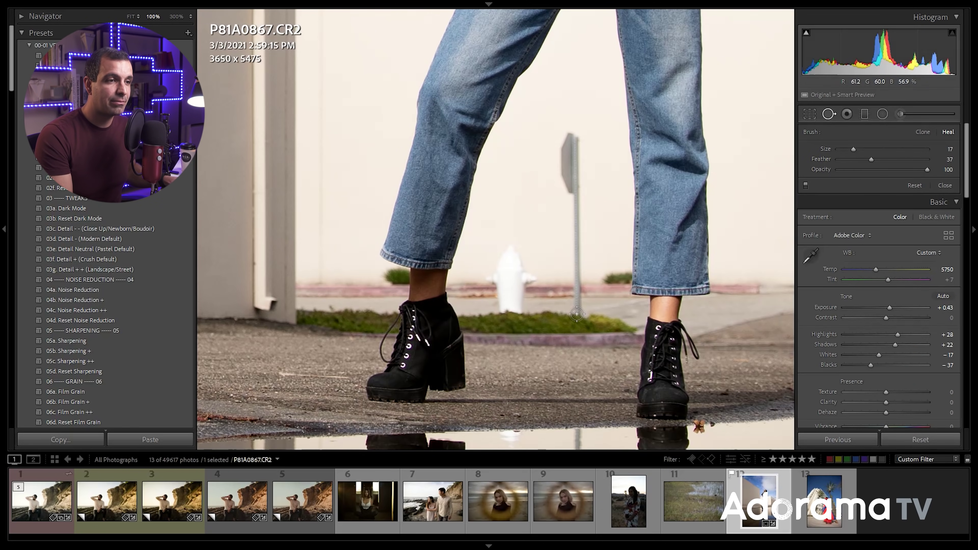
pyautogui.moveTo(579, 315); pyautogui.dragTo(578, 311)
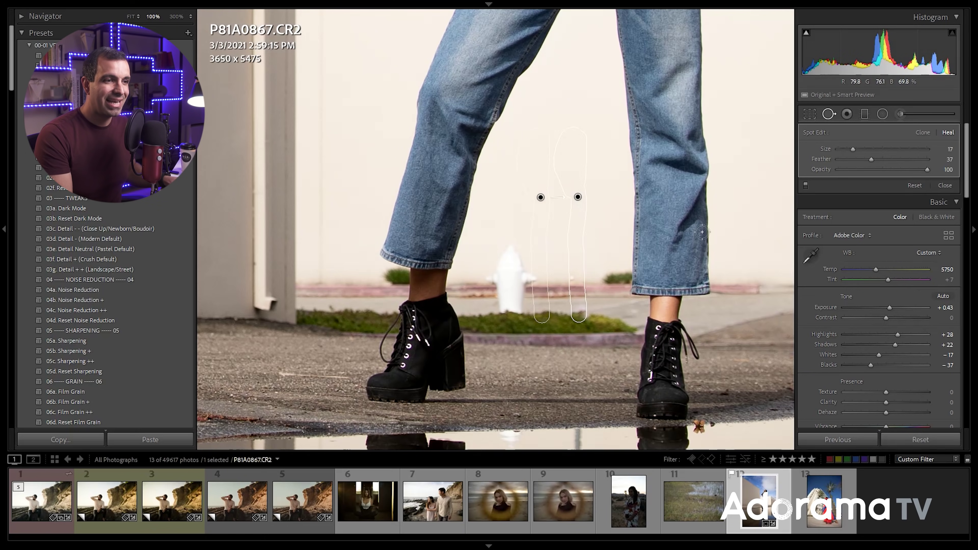
pyautogui.click(829, 114)
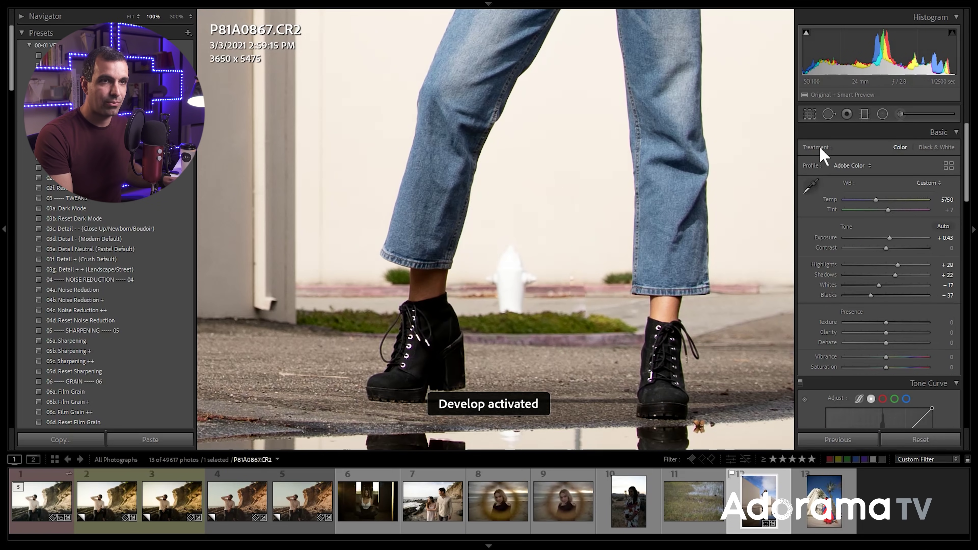
# - Heal away the fire hydrant, adjusting the source patch for a clean match
pyautogui.click(829, 115)
pyautogui.moveTo(514, 249); pyautogui.dragTo(492, 277)
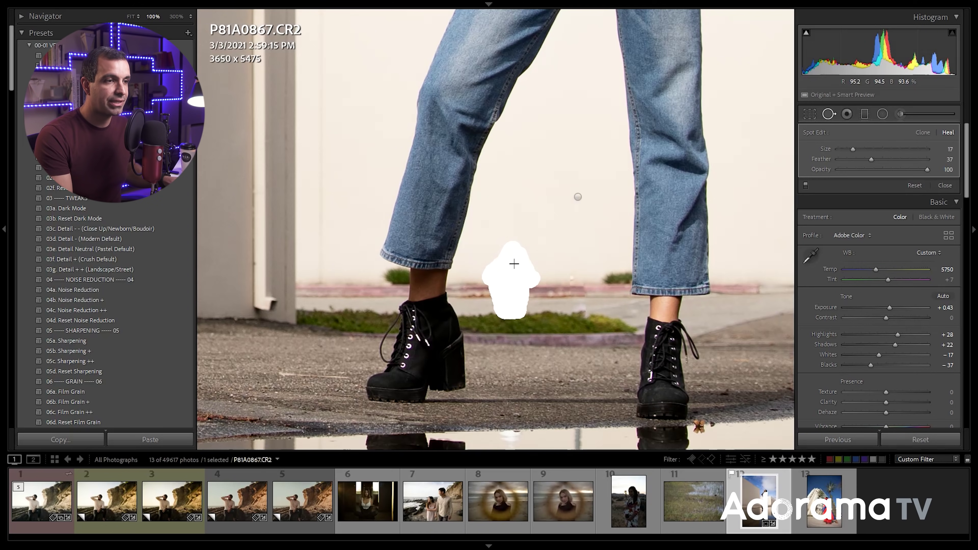
pyautogui.moveTo(524, 287); pyautogui.dragTo(563, 281)
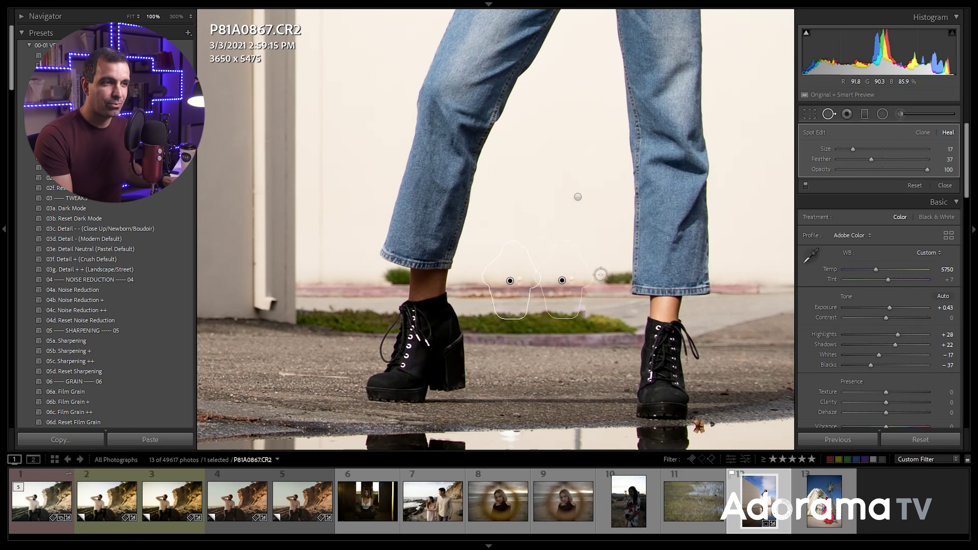
pyautogui.click(833, 116)
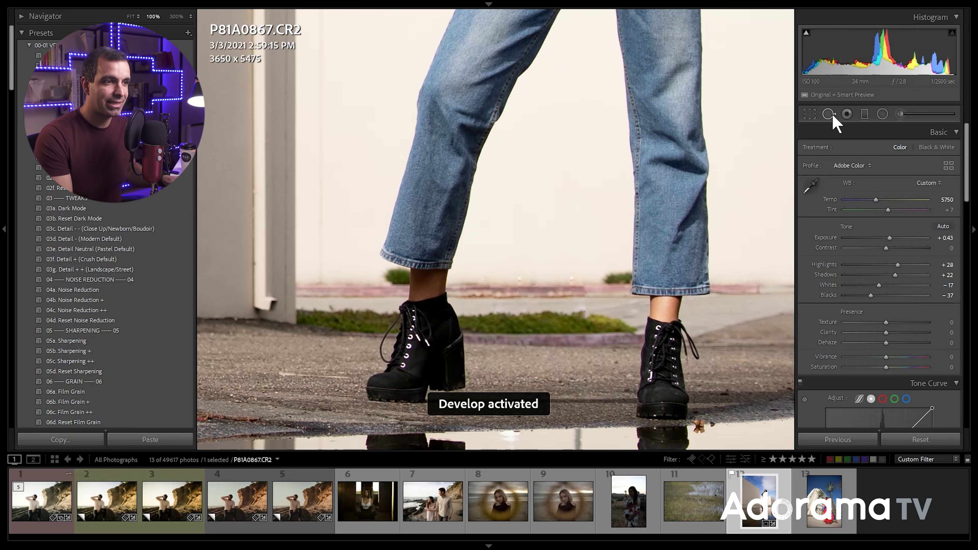
# - Heal a remaining spot on the wall, then view the whole photo
pyautogui.click(833, 115)
pyautogui.scroll(-4, 544, 265)
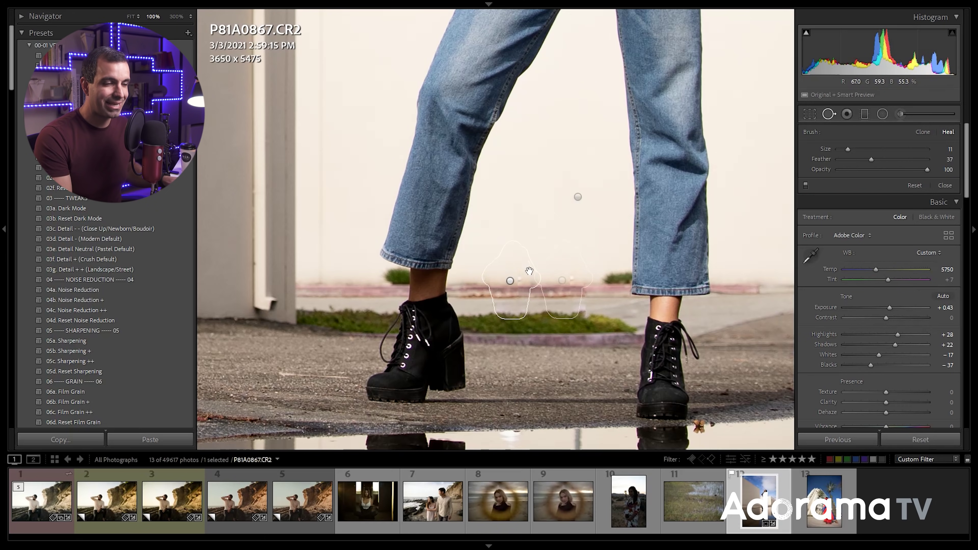
pyautogui.moveTo(539, 258); pyautogui.dragTo(528, 266)
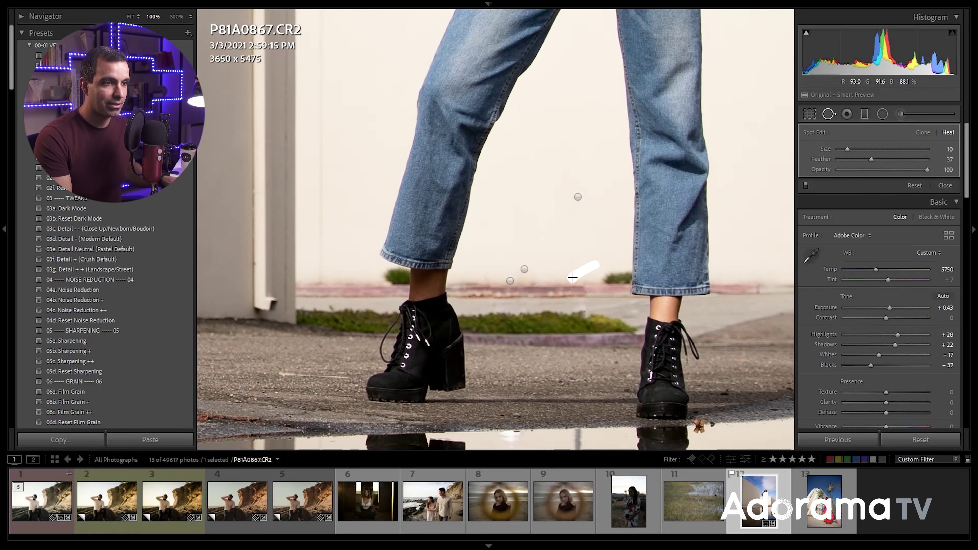
pyautogui.click(831, 113)
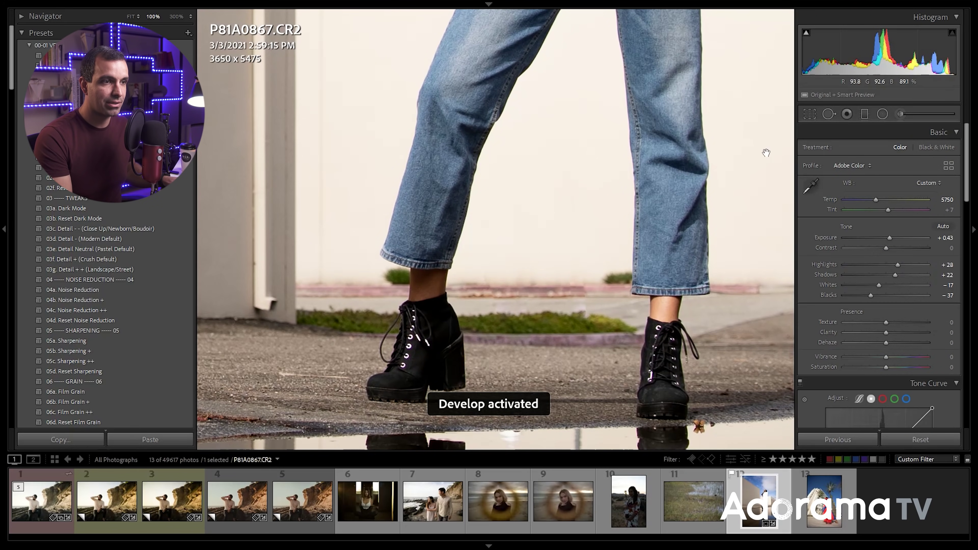
pyautogui.click(649, 189)
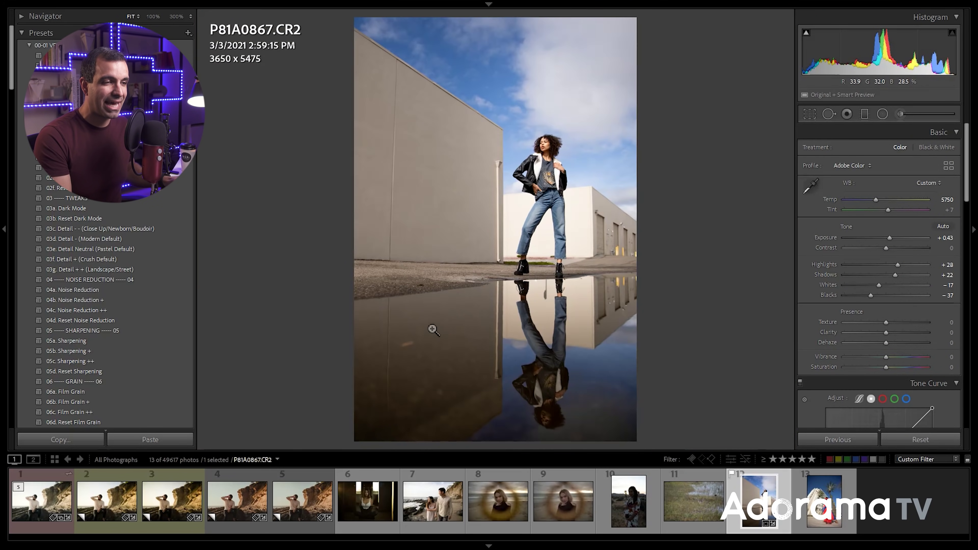
# - Zoom in and heal away the orange blob in the puddle reflection
pyautogui.click(412, 348)
pyautogui.moveTo(412, 348); pyautogui.dragTo(506, 303)
pyautogui.click(835, 114)
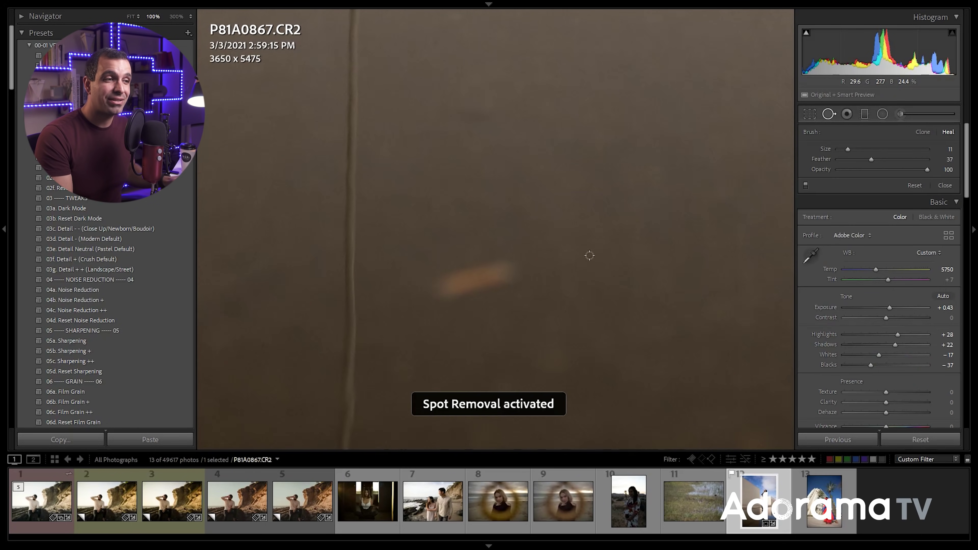
pyautogui.moveTo(437, 291); pyautogui.dragTo(516, 281)
pyautogui.click(831, 116)
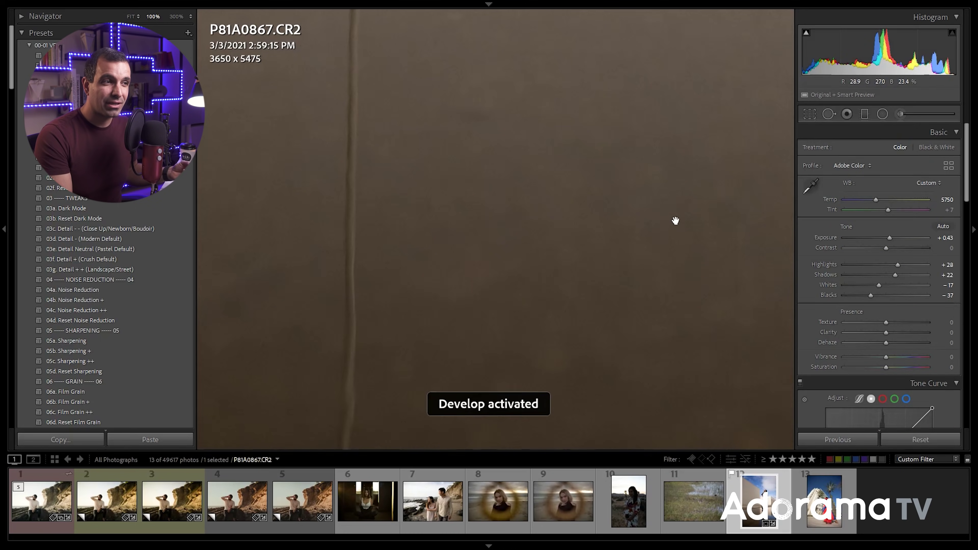
pyautogui.click(675, 222)
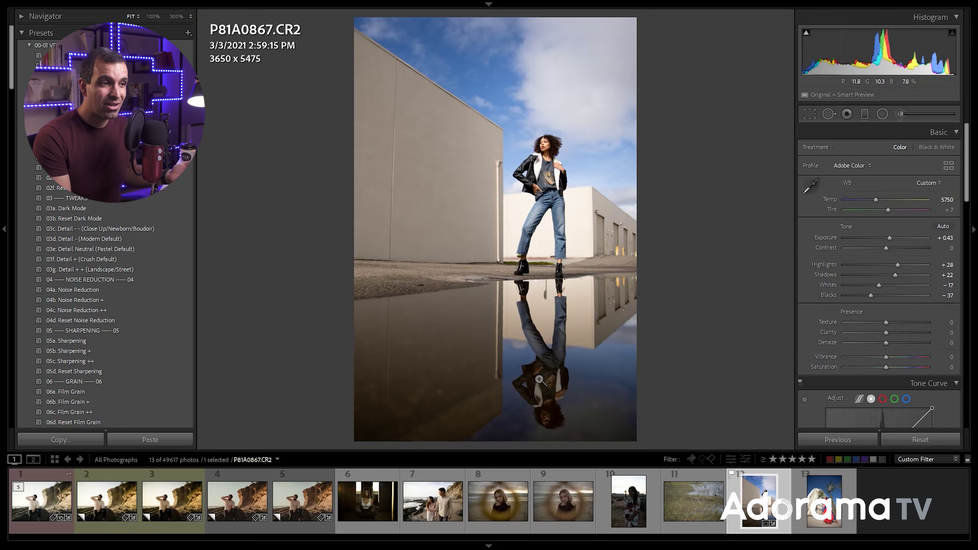
# - Zoom into the pavement at the puddle's edge and heal the debris there
pyautogui.click(439, 397)
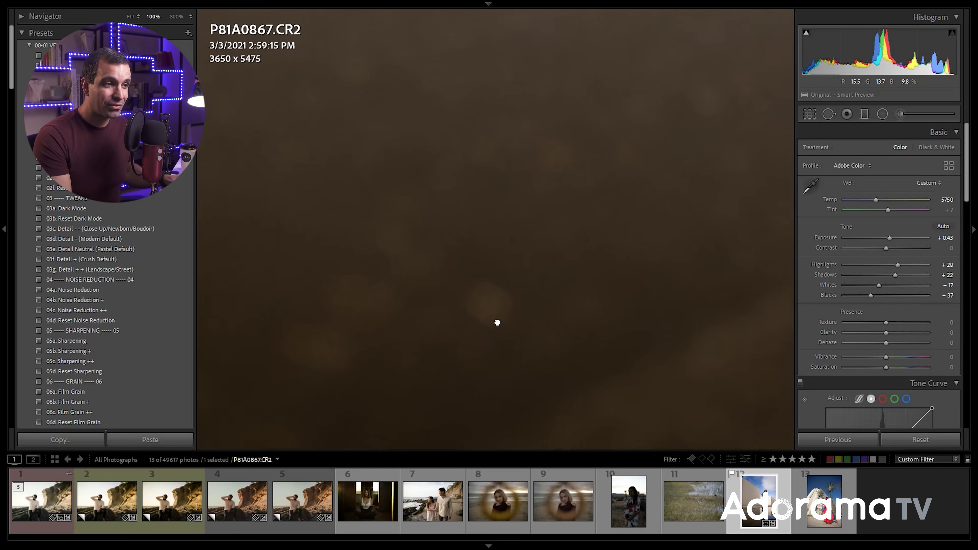
pyautogui.click(839, 116)
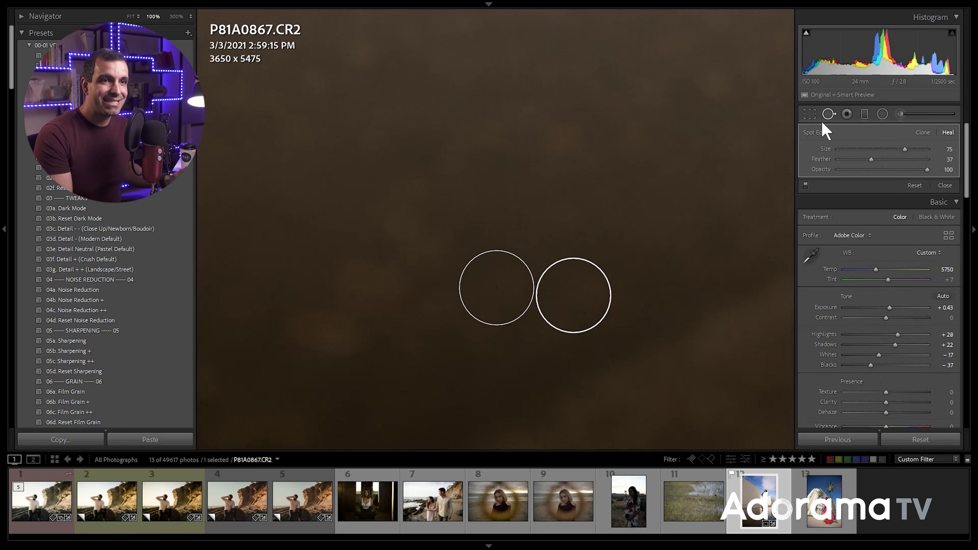
pyautogui.click(829, 114)
pyautogui.click(519, 290)
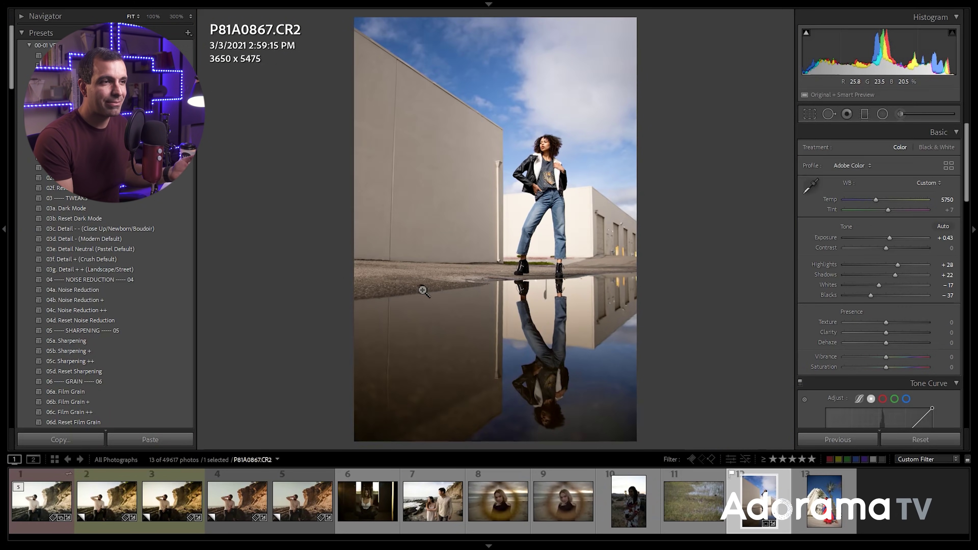
pyautogui.click(438, 278)
pyautogui.click(828, 114)
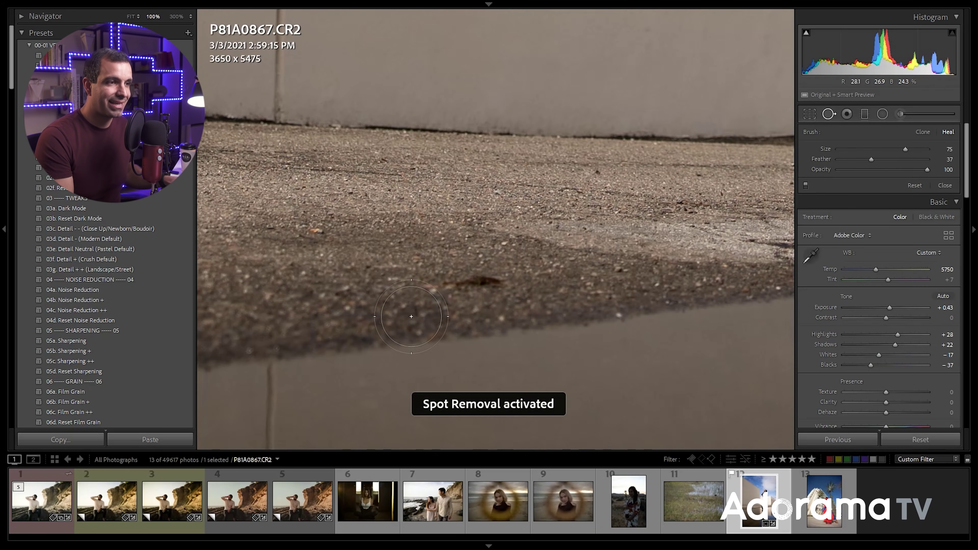
pyautogui.moveTo(443, 278); pyautogui.dragTo(501, 279)
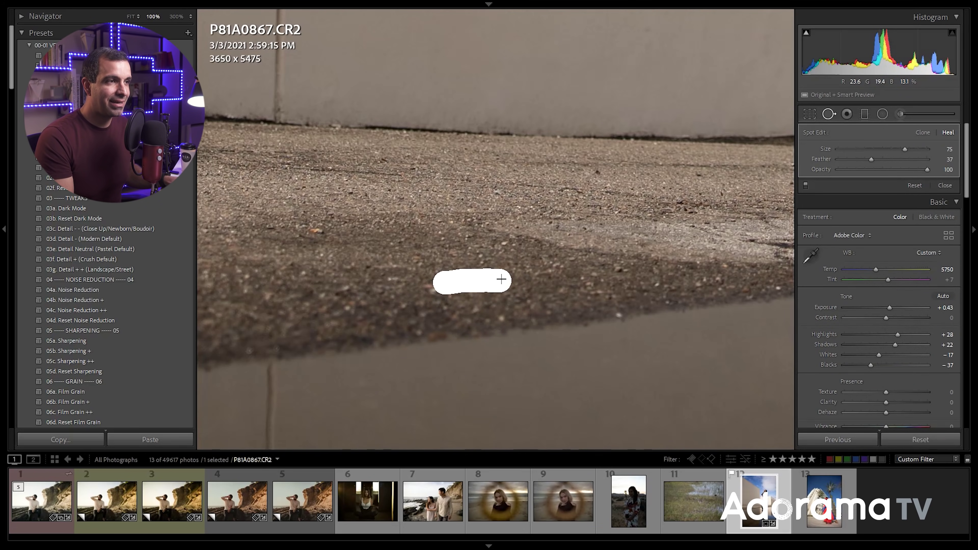
pyautogui.click(316, 230)
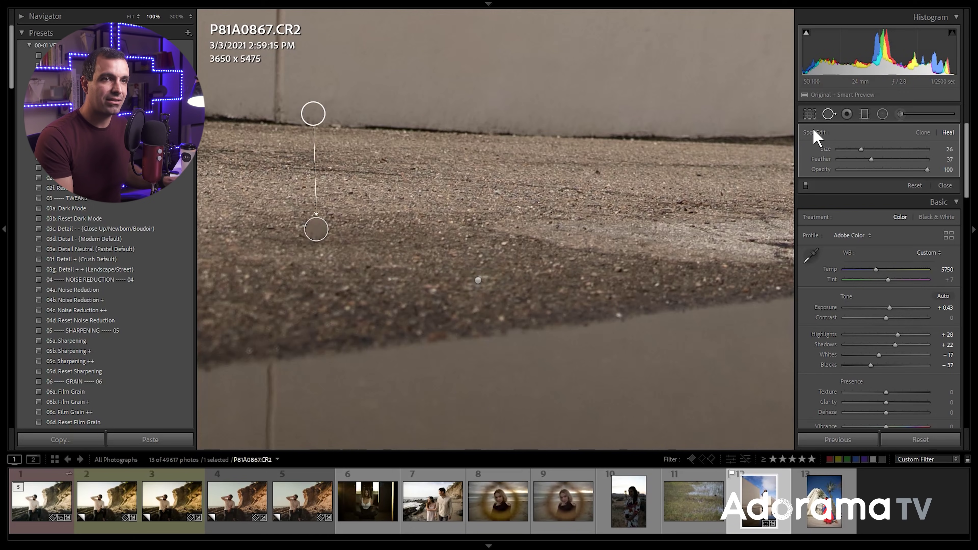
# - Move the pavement heal spot's source onto nearby clean pavement
pyautogui.press('d')
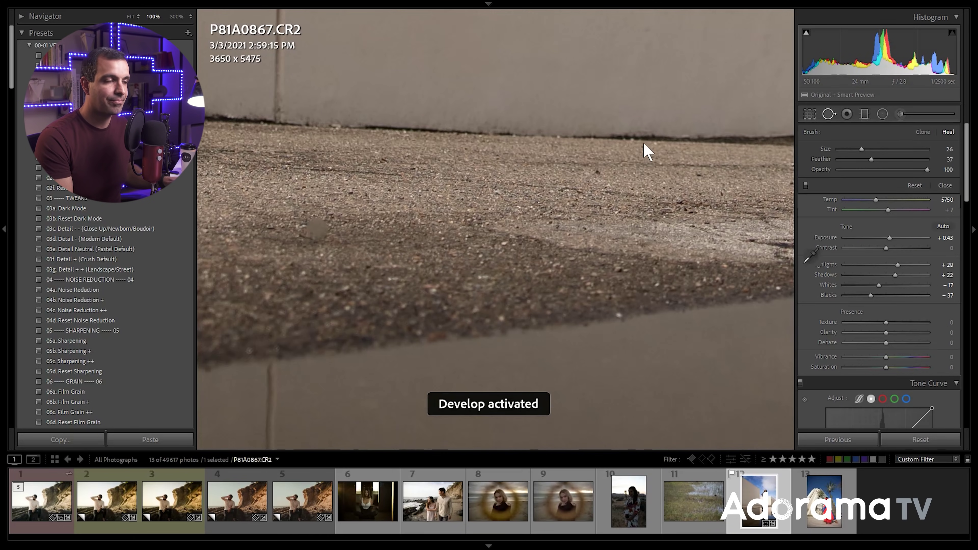
pyautogui.press('q')
pyautogui.click(317, 227)
pyautogui.moveTo(325, 134)
pyautogui.mouseDown()
pyautogui.moveTo(362, 235)
pyautogui.moveTo(356, 228)
pyautogui.mouseUp()
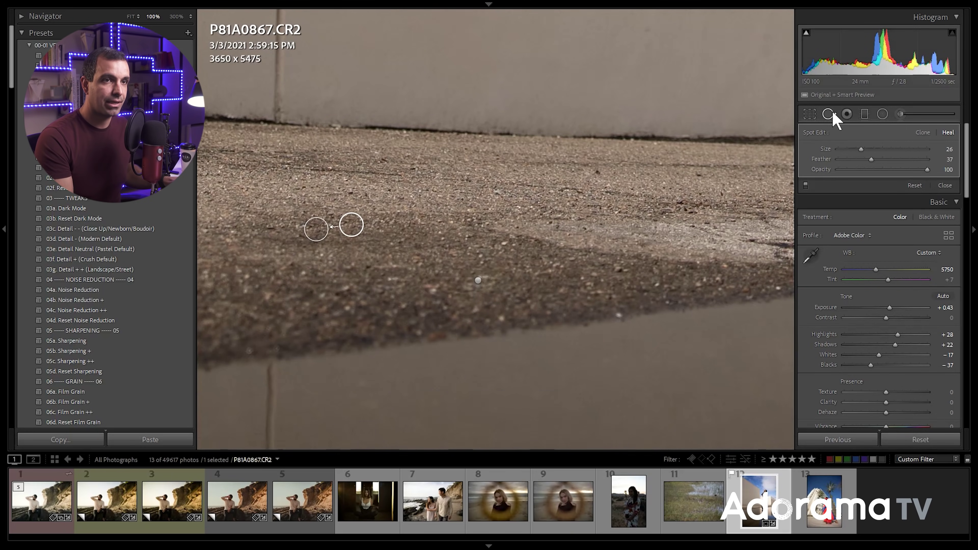
pyautogui.press('d')
pyautogui.click(499, 283)
pyautogui.click(529, 273)
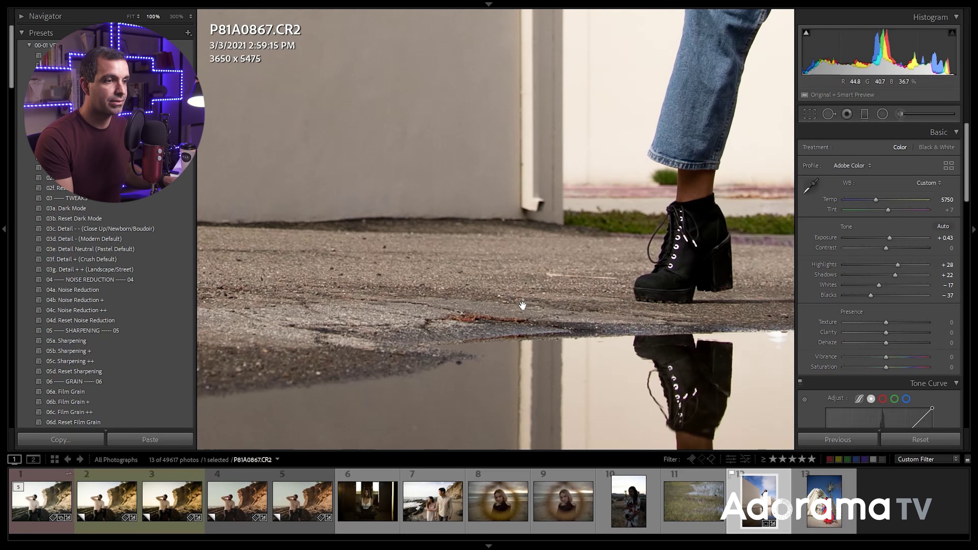
# - Compare the healed photo with the original by toggling spot removal off and on, then reset Dehaze
pyautogui.click(565, 287)
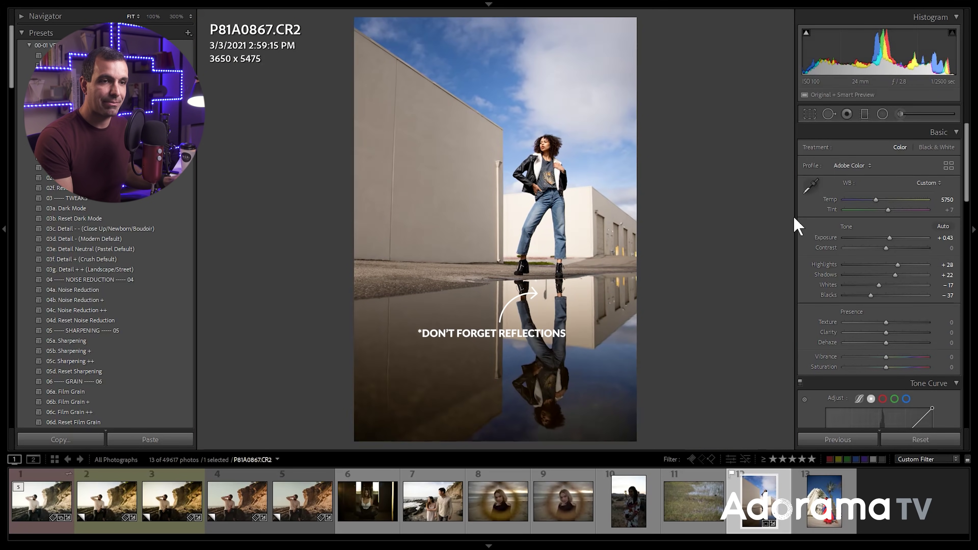
pyautogui.click(828, 114)
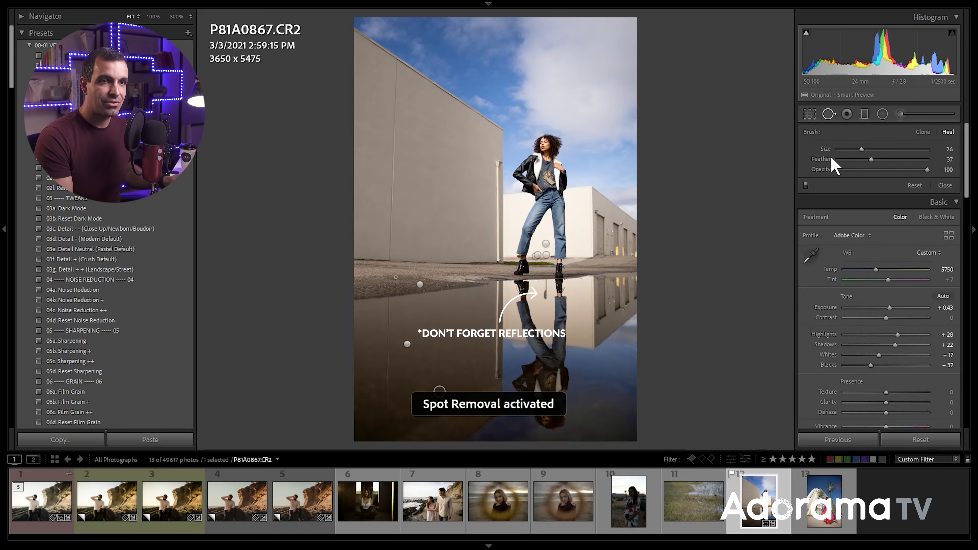
pyautogui.click(806, 185)
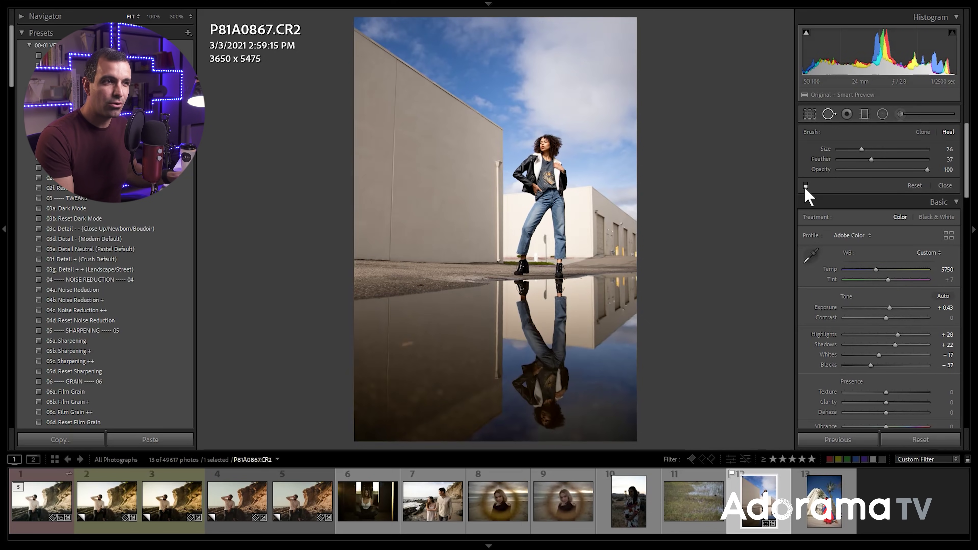
pyautogui.click(806, 185)
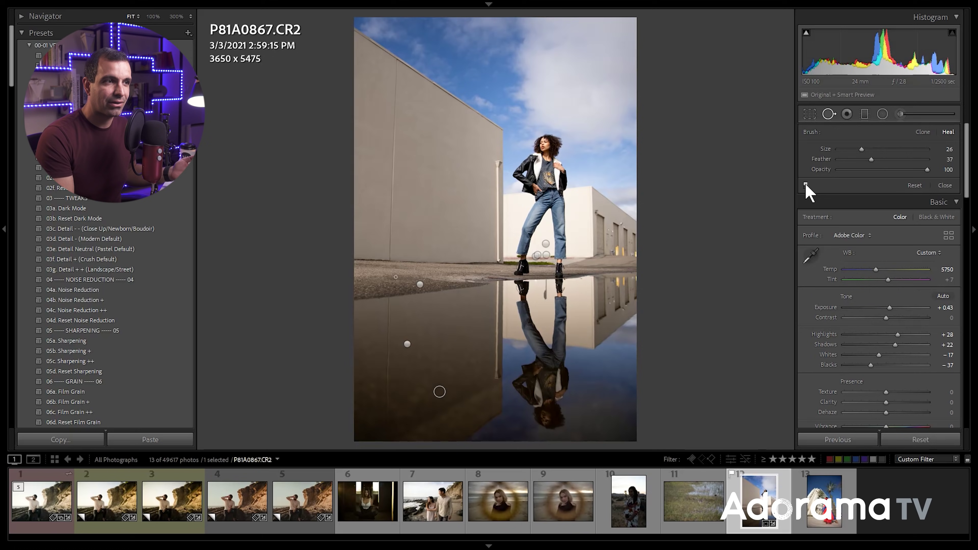
pyautogui.click(829, 114)
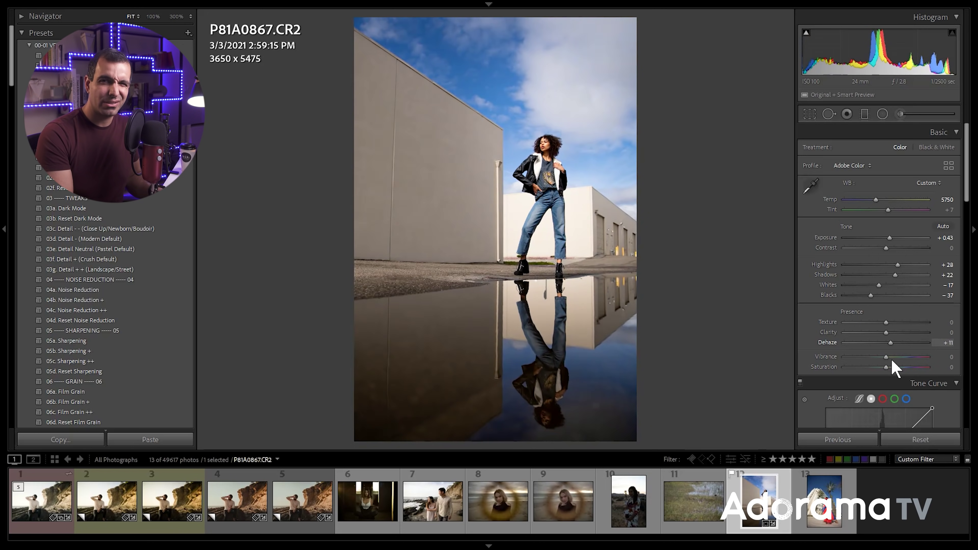
pyautogui.doubleClick(890, 346)
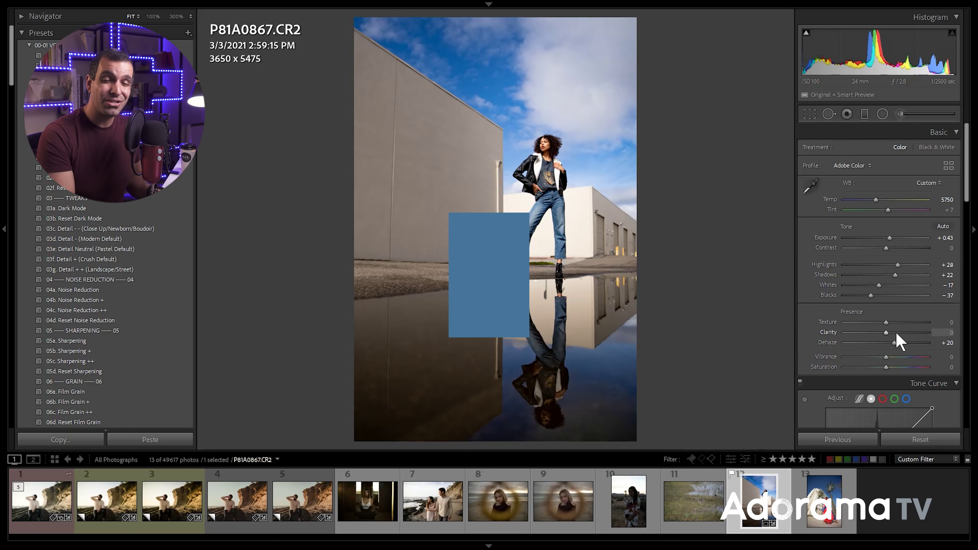
# - Raise Clarity to +20 to match Dehaze at +20
pyautogui.hotkey('shift', 'Up')
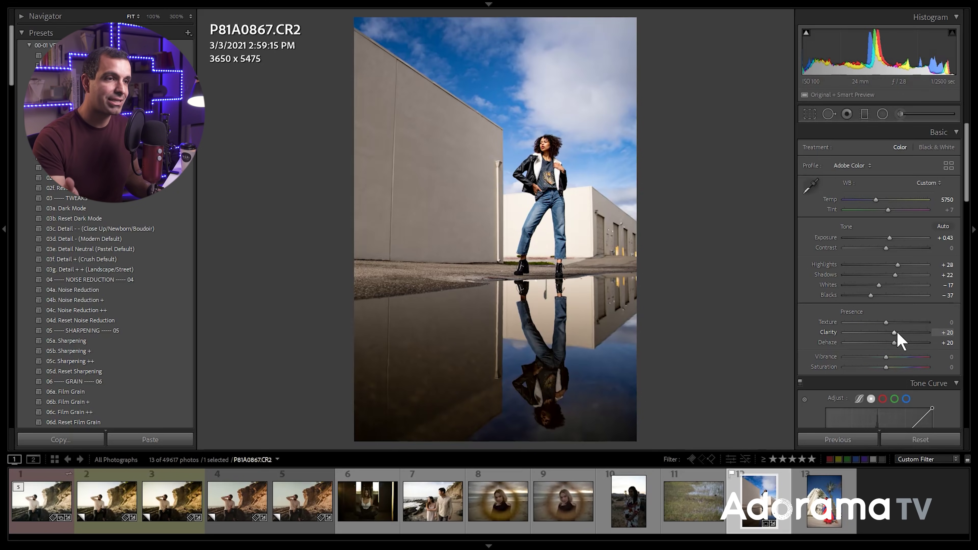
# - Set Clarity +25, Vibrance +20 and Saturation −10, then make a virtual copy of P81A0867.CR2
pyautogui.scroll(8, 898, 331)
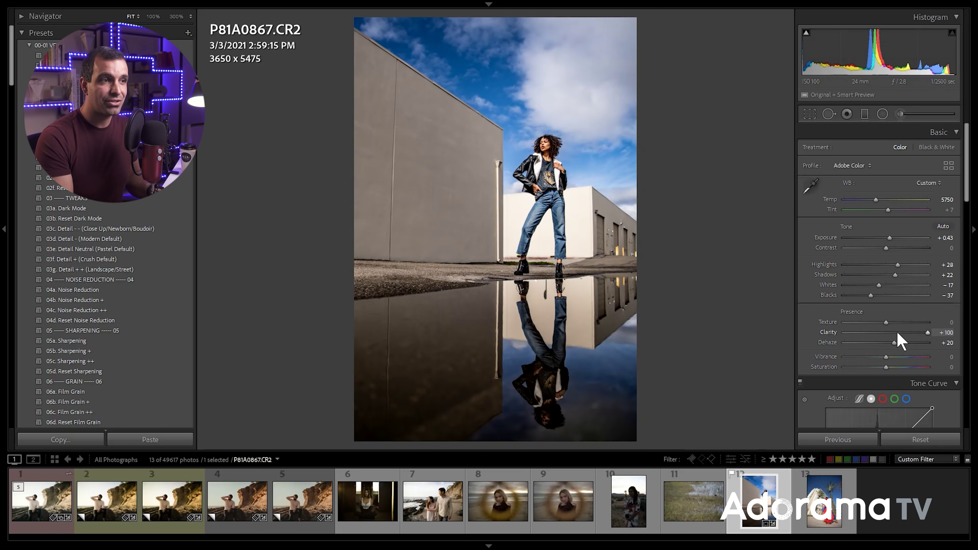
pyautogui.scroll(-9, 897, 332)
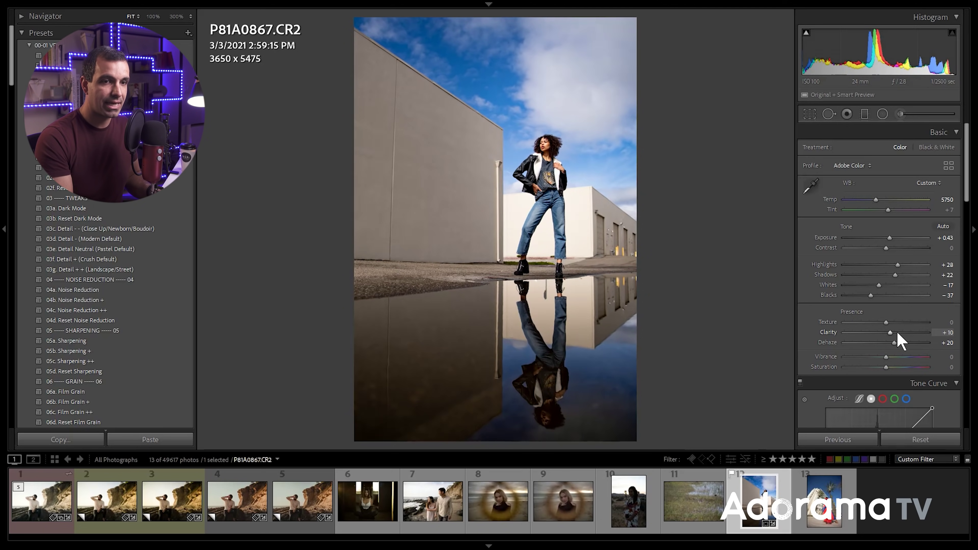
pyautogui.scroll(2, 897, 332)
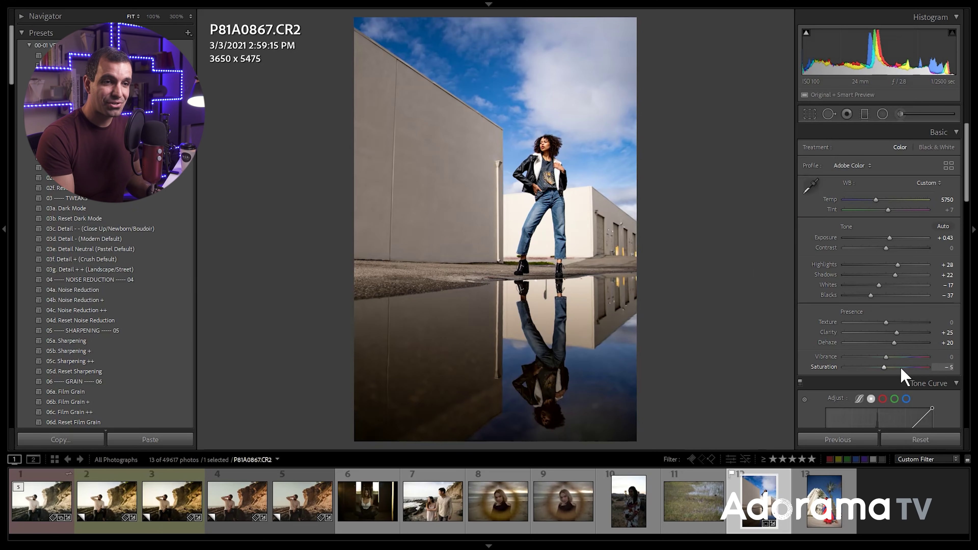
pyautogui.press('Down')
pyautogui.press('Down')
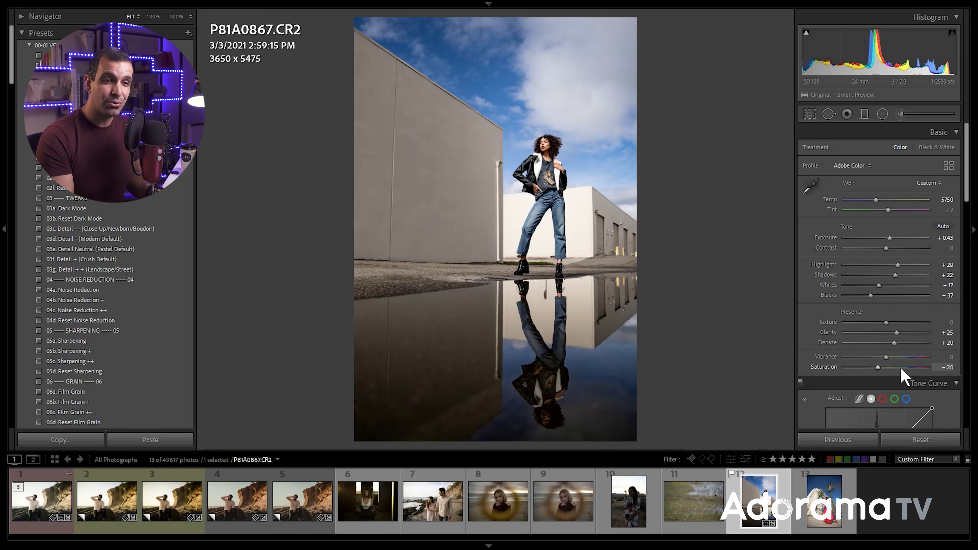
pyautogui.hotkey('shift', 'Up')
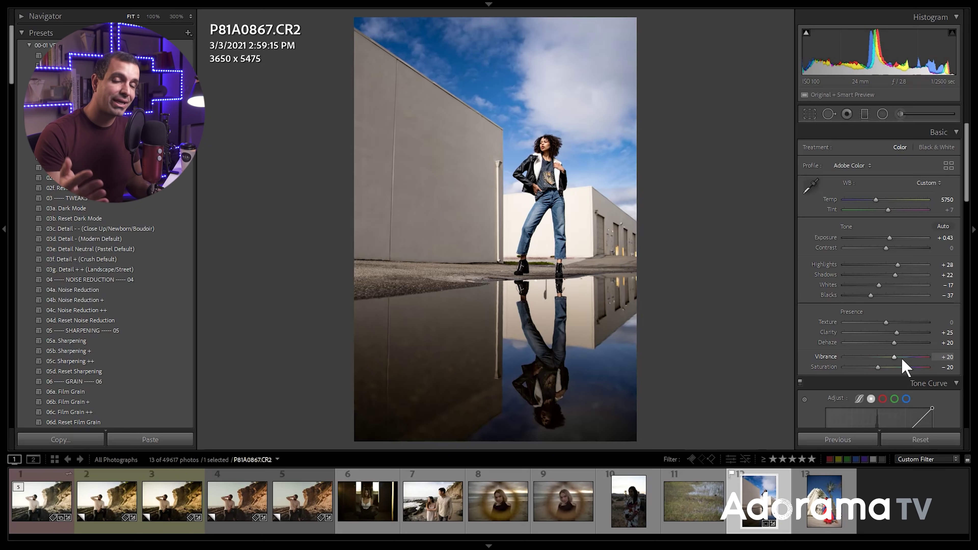
pyautogui.press('Up')
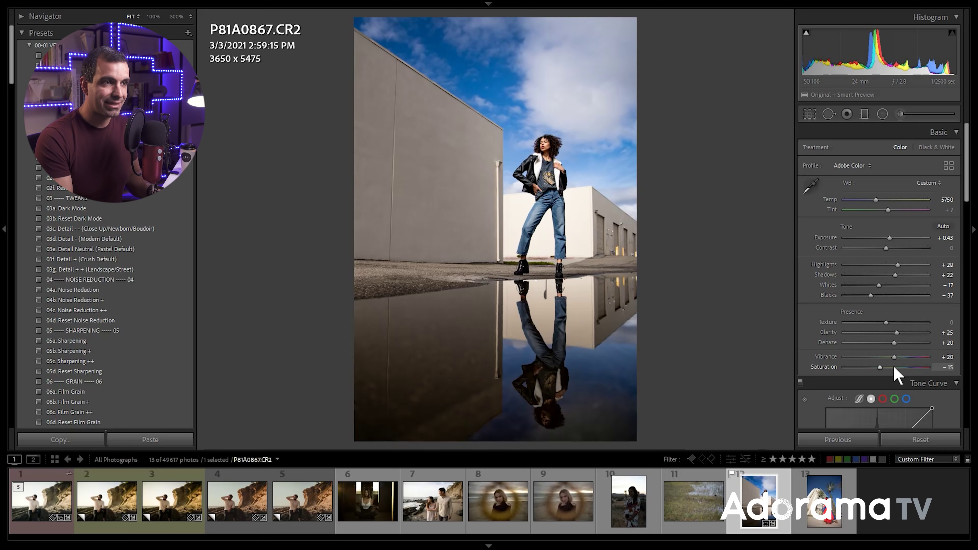
pyautogui.scroll(1, 896, 375)
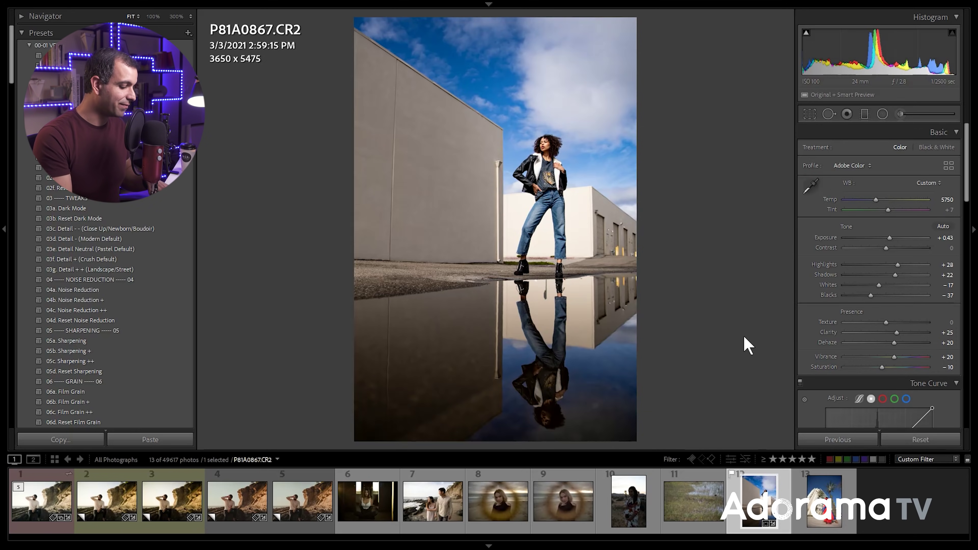
pyautogui.hotkey('ctrl', "'")
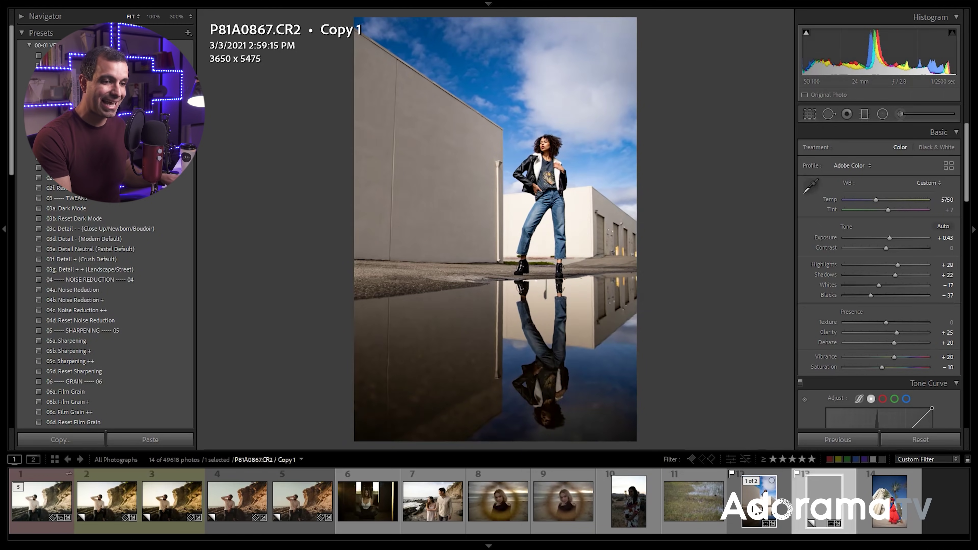